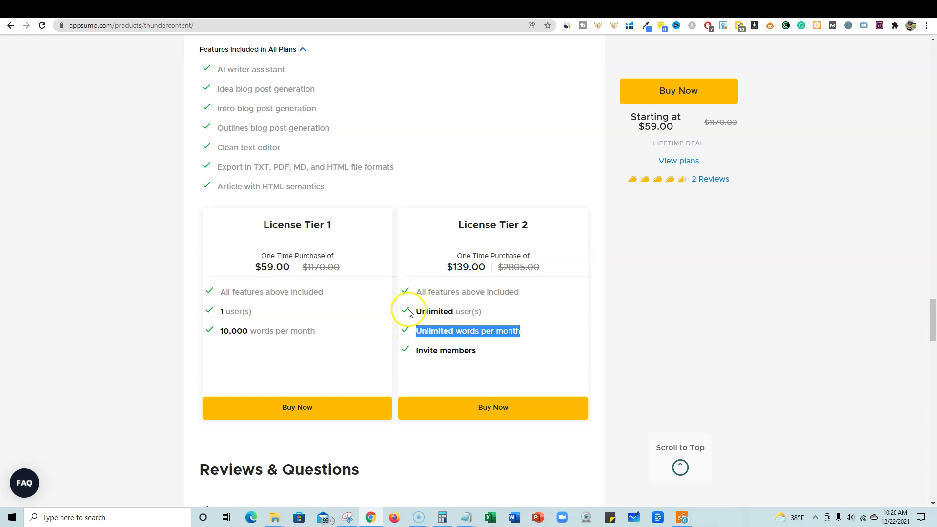
- Examine the License Tier 2 plan's unlimited users, unlimited words per month and one-time price on the AppSumo deal page
{"action": "left_click", "coordinate": [401, 310]}
{"action": "double_click", "coordinate": [439, 311]}
{"action": "left_click_drag", "start_coordinate": [416, 311], "coordinate": [425, 308]}
{"action": "left_click_drag", "start_coordinate": [491, 309], "coordinate": [520, 336]}
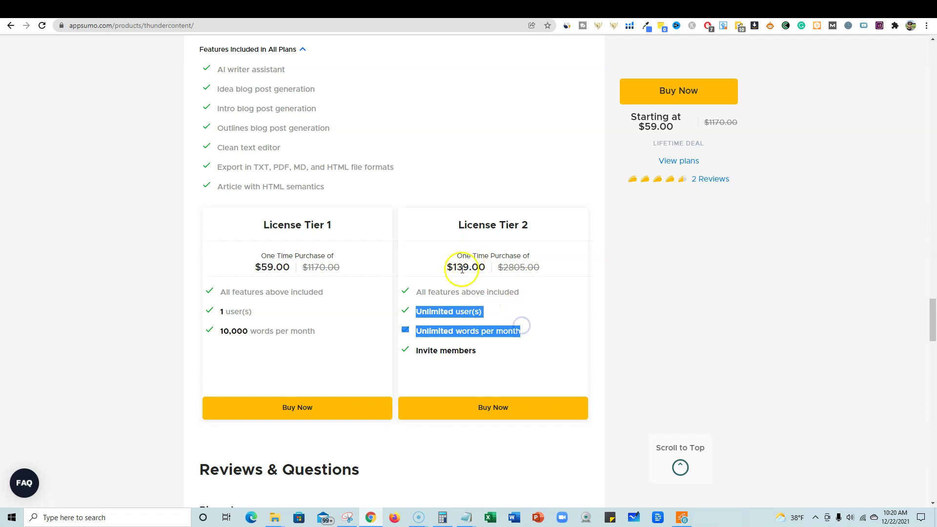
{"action": "left_click_drag", "start_coordinate": [445, 267], "coordinate": [546, 328]}
{"action": "left_click", "coordinate": [546, 329]}
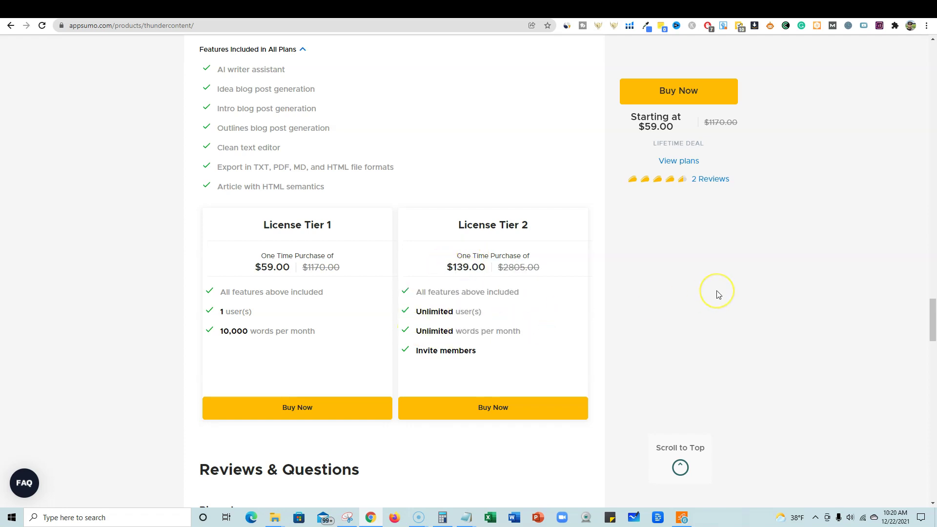
{"action": "scroll", "coordinate": [717, 294], "scroll_direction": "up", "scroll_amount": 1}
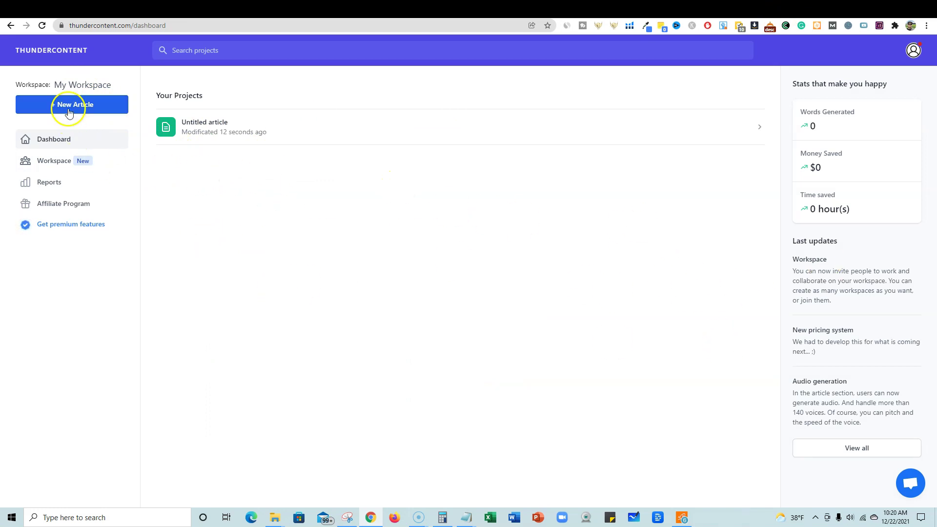
- Create a new Thundercontent article with English as its language
{"action": "left_click", "coordinate": [70, 109]}
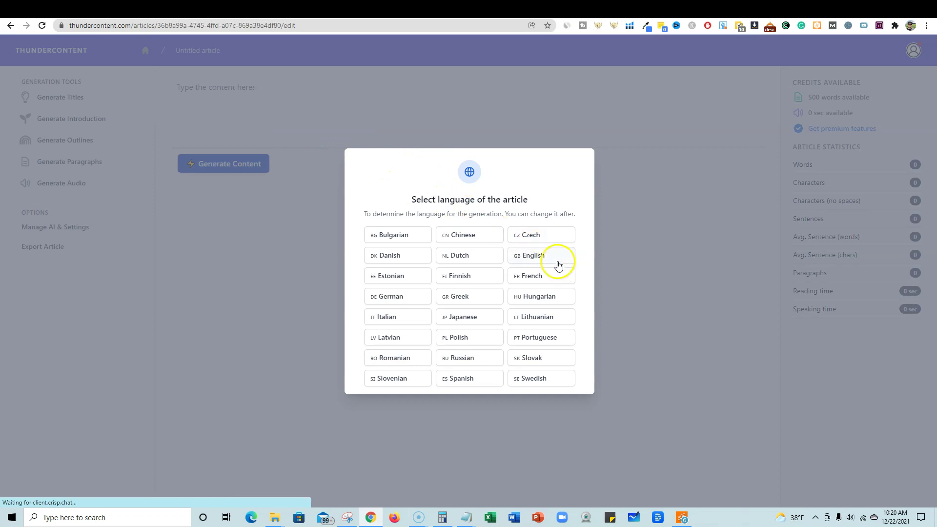
{"action": "left_click", "coordinate": [540, 257]}
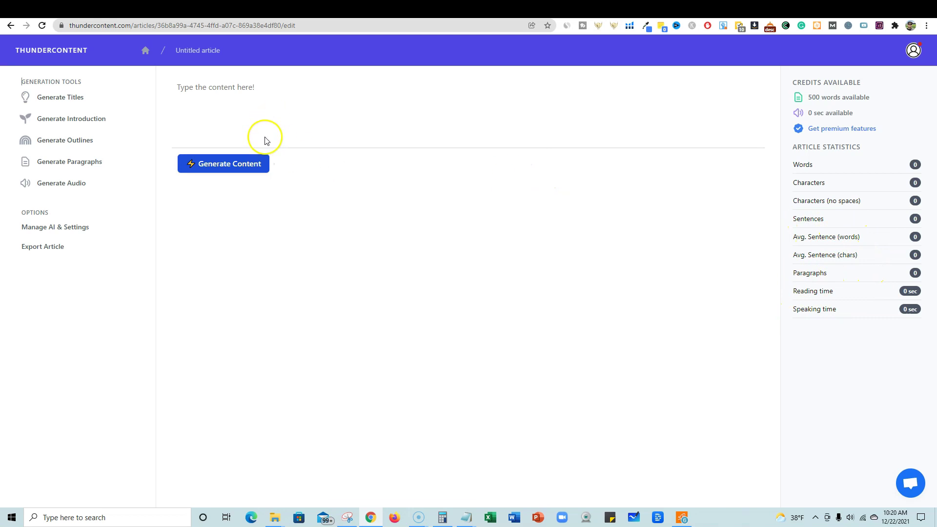
- Copy the query "how to lose weight and maintain muscle" from the Google search into the article and try to generate content from it
{"action": "left_click", "coordinate": [233, 88]}
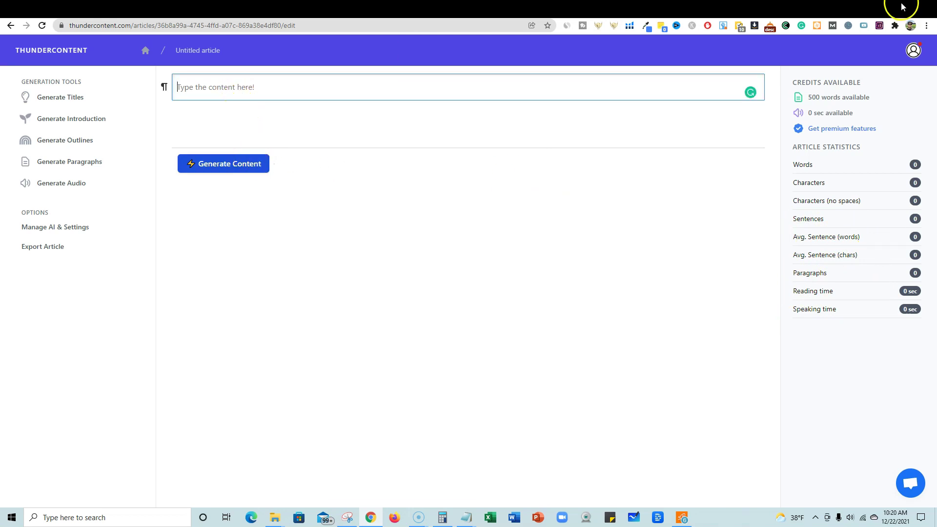
{"action": "left_click", "coordinate": [747, 13]}
{"action": "left_click", "coordinate": [243, 56]}
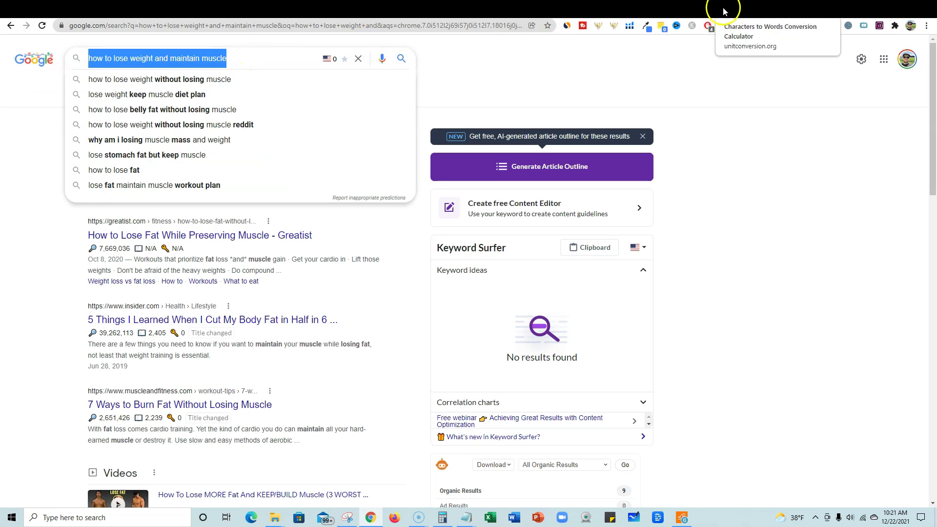
{"action": "left_click", "coordinate": [777, 9]}
{"action": "left_click", "coordinate": [301, 89]}
{"action": "type", "text": "how to lose weight and maintain muscle"}
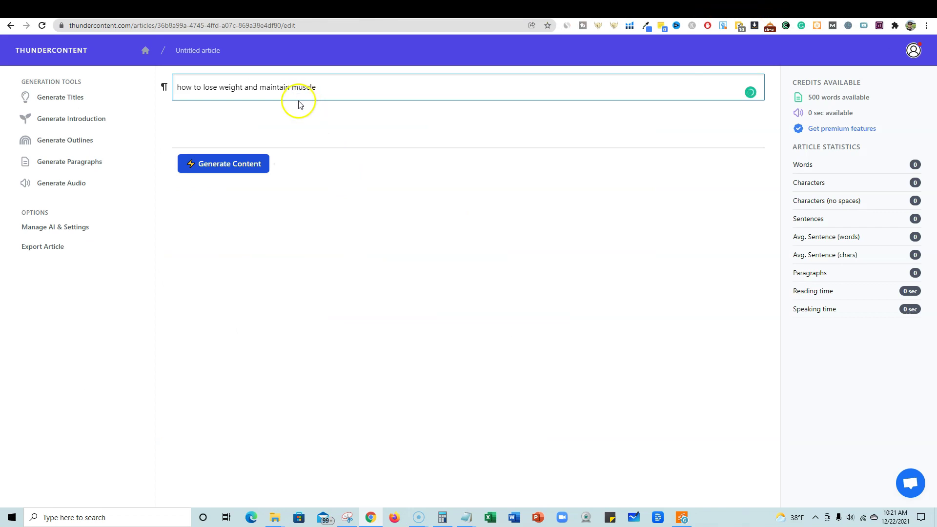
{"action": "left_click", "coordinate": [245, 166]}
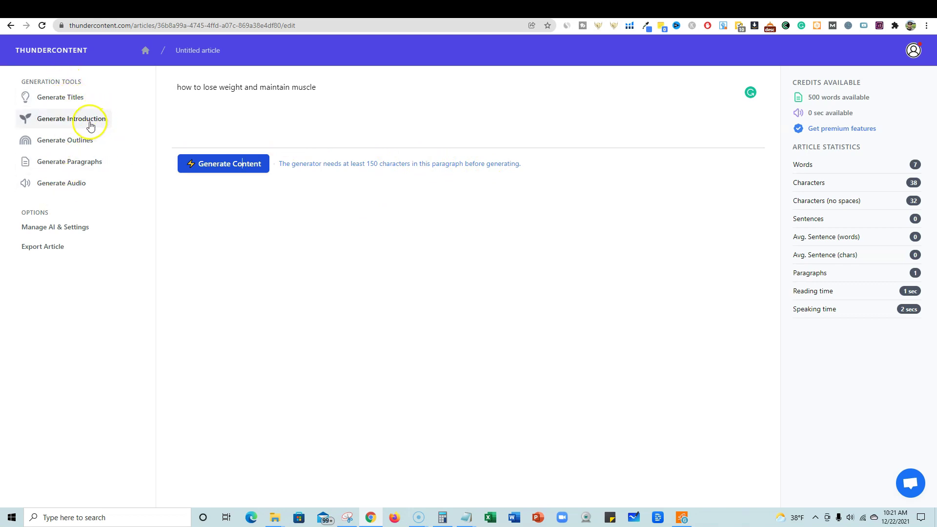
- Generate an introduction from the title "how to lose weight and maintain muscle" and insert it into the article
{"action": "left_click", "coordinate": [74, 118]}
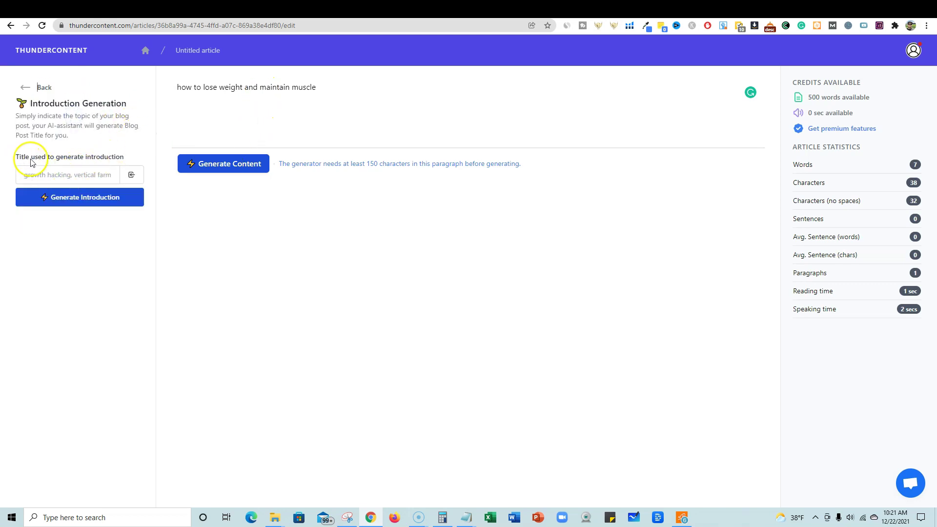
{"action": "left_click", "coordinate": [77, 171]}
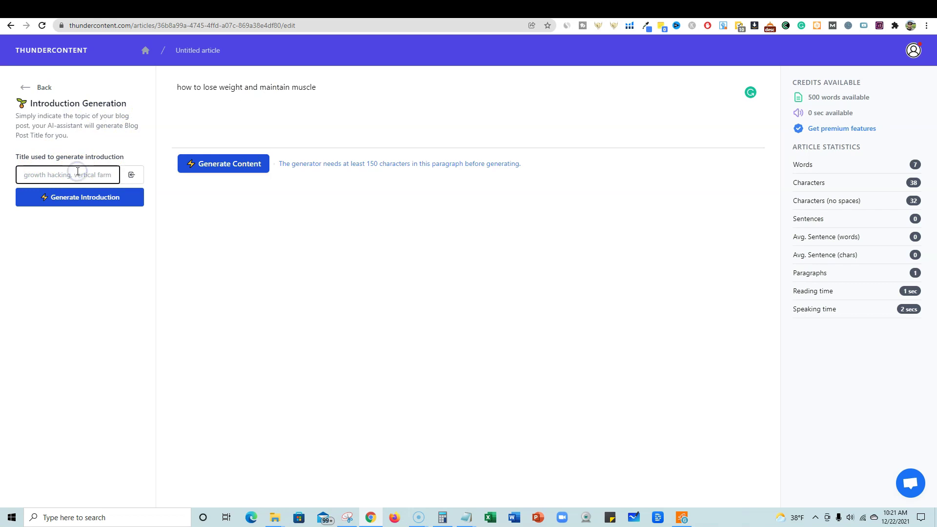
{"action": "left_click", "coordinate": [77, 198]}
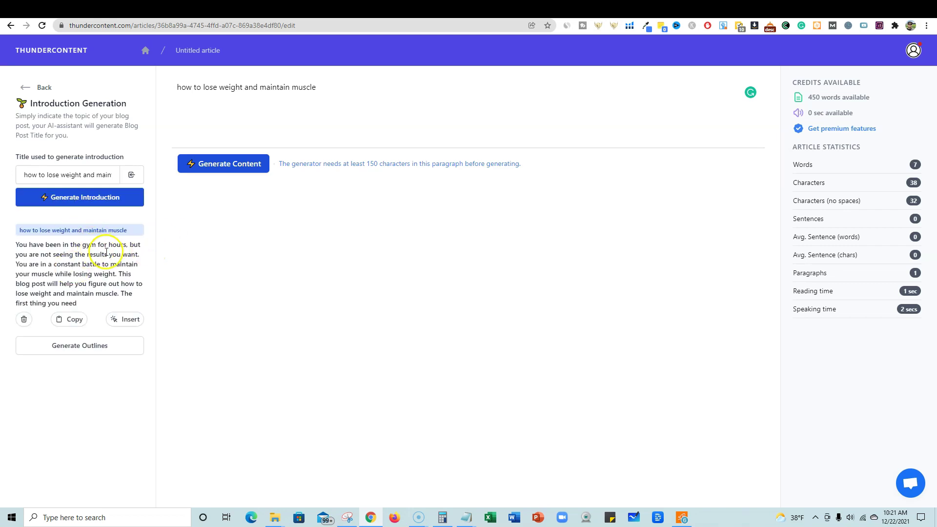
{"action": "left_click", "coordinate": [129, 319]}
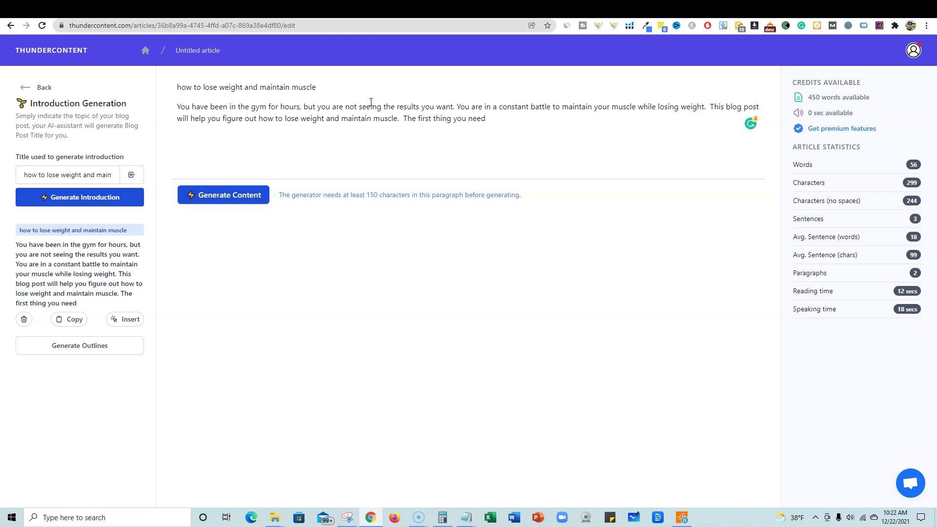
- Extend the introduction with two rounds of generated content, continuing from "The first thing you need"
{"action": "left_click", "coordinate": [486, 118]}
{"action": "left_click", "coordinate": [94, 204]}
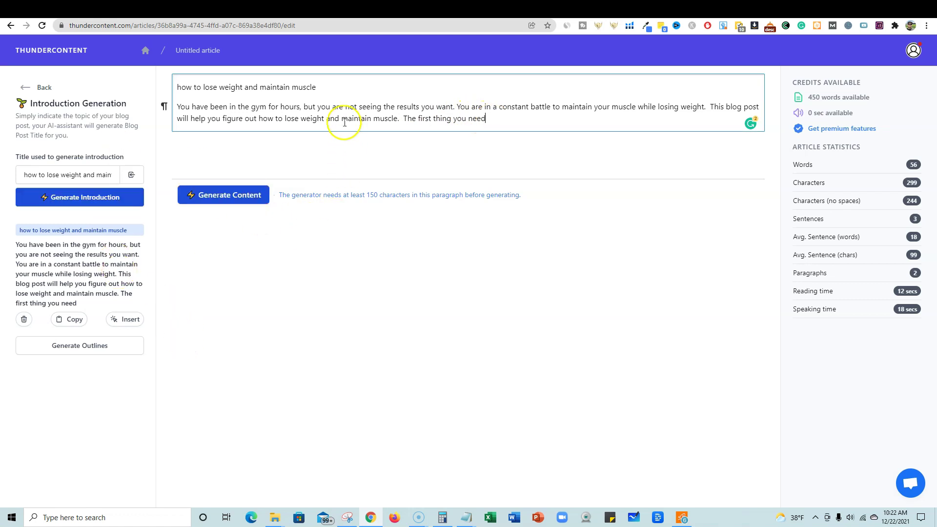
{"action": "left_click", "coordinate": [230, 196]}
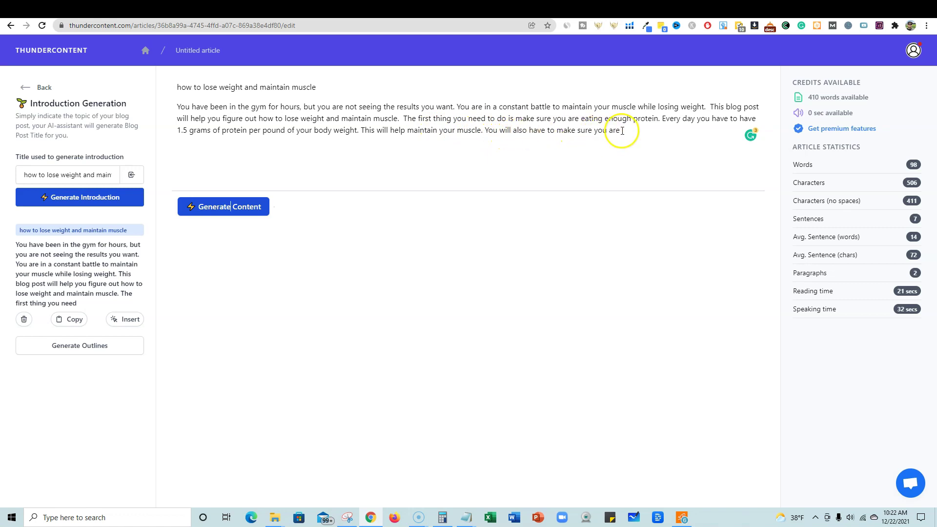
{"action": "left_click_drag", "start_coordinate": [621, 130], "coordinate": [405, 120]}
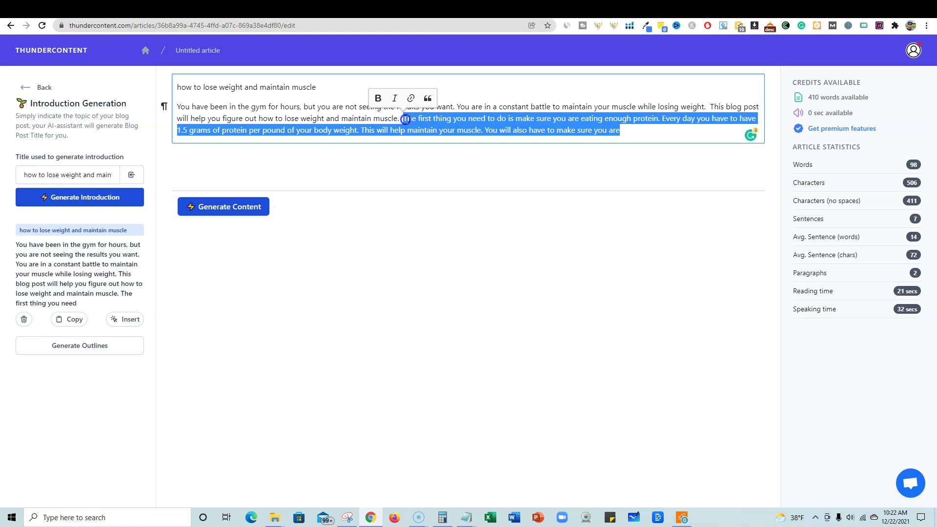
{"action": "left_click", "coordinate": [632, 133]}
{"action": "left_click", "coordinate": [214, 208]}
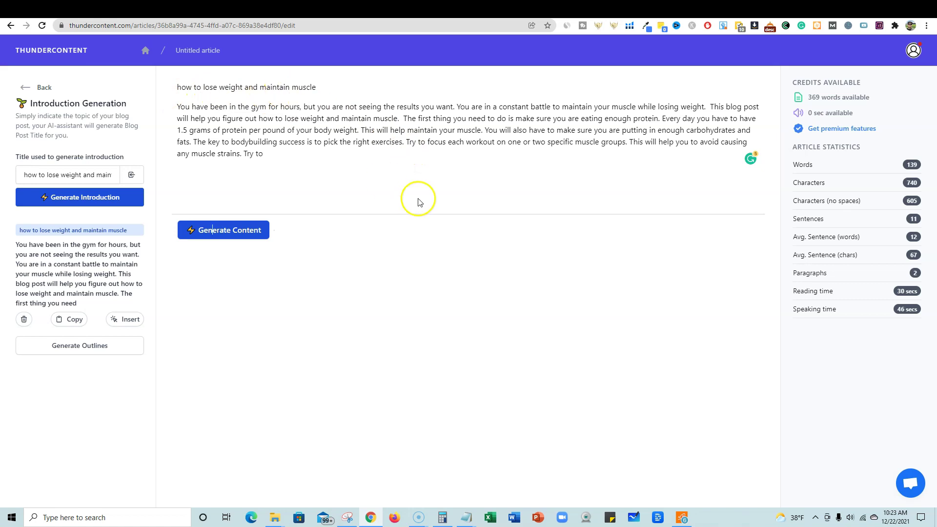
- Generate two more continuations of the introduction and delete the unfinished closing sentence "By using various exercises, you"
{"action": "left_click", "coordinate": [280, 155]}
{"action": "left_click", "coordinate": [235, 235]}
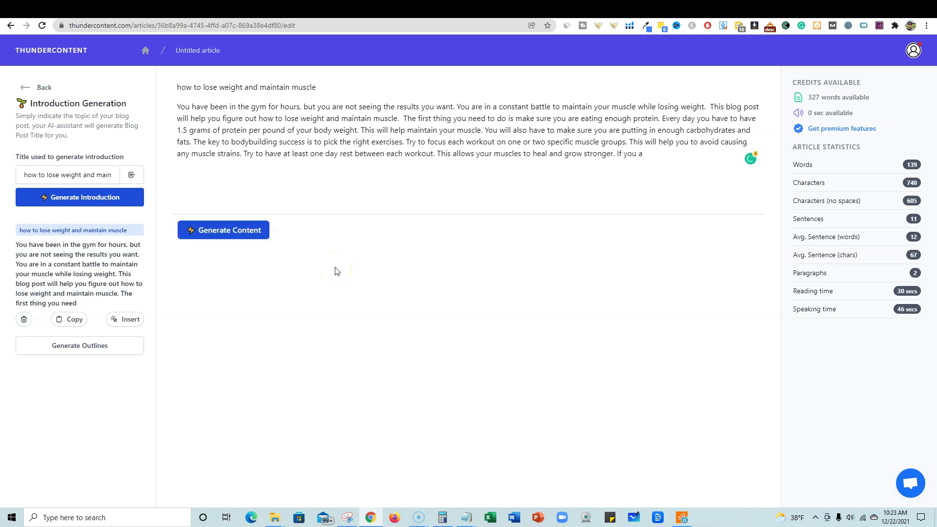
{"action": "left_click", "coordinate": [218, 243]}
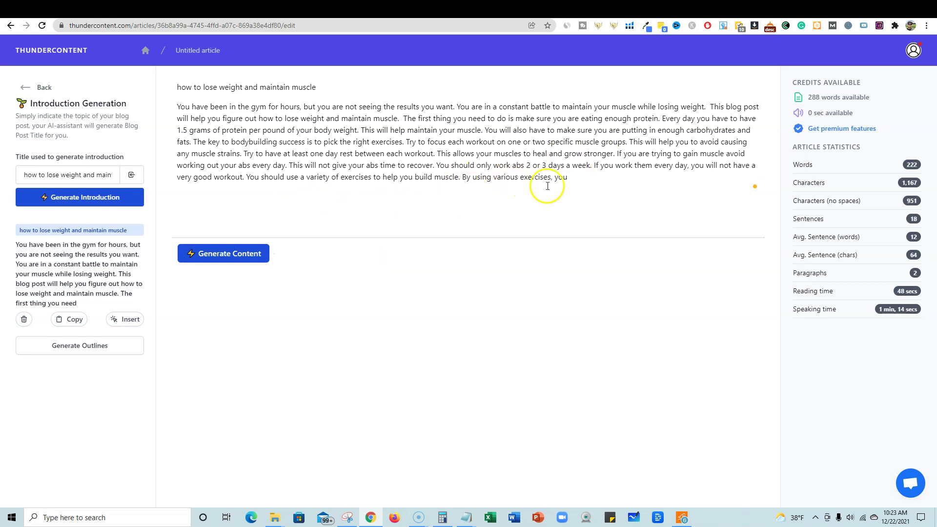
{"action": "left_click_drag", "start_coordinate": [580, 176], "coordinate": [463, 181]}
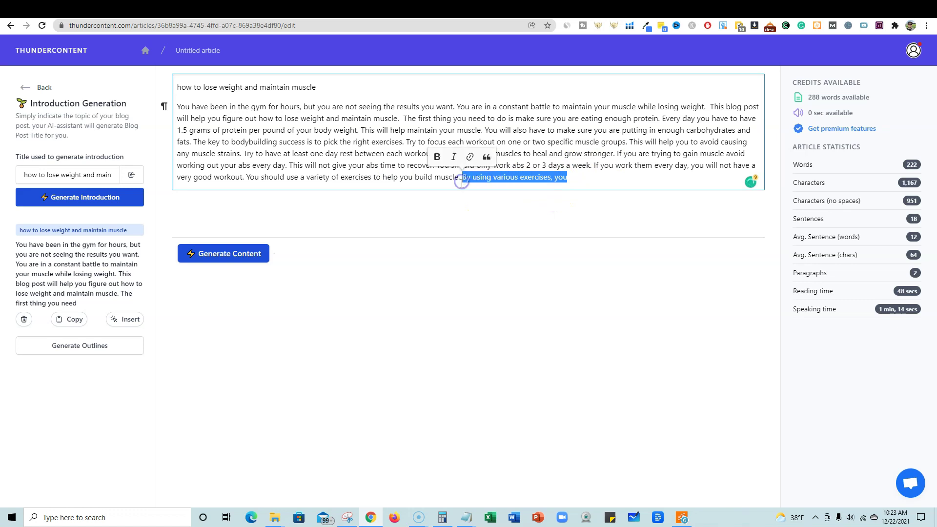
{"action": "key", "text": "BackSpace"}
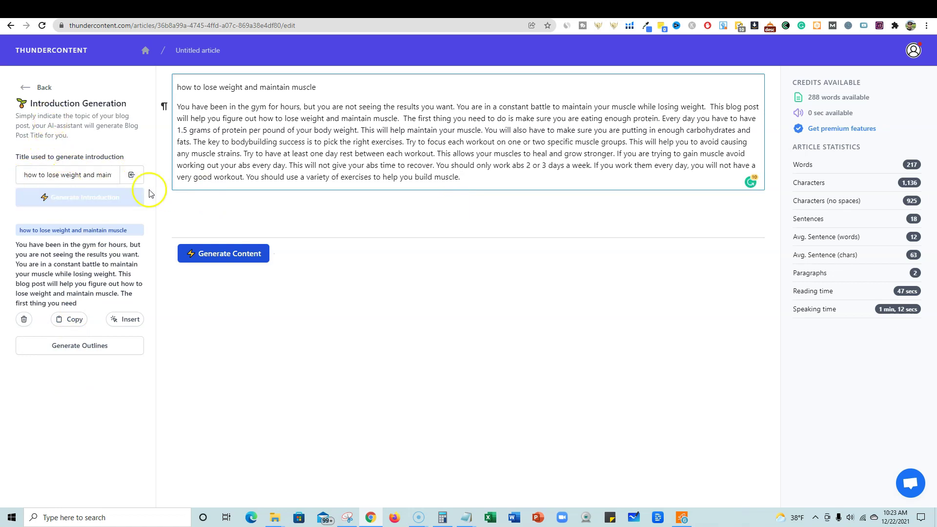
- Generate outlines from the title "how to lose weight and maintain muscle" and insert them below the introduction
{"action": "left_click", "coordinate": [29, 87]}
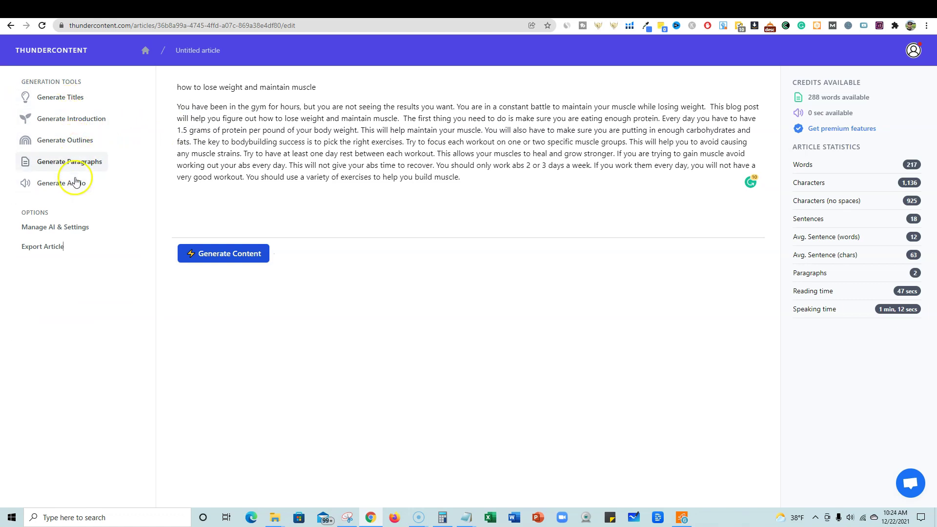
{"action": "left_click", "coordinate": [69, 140]}
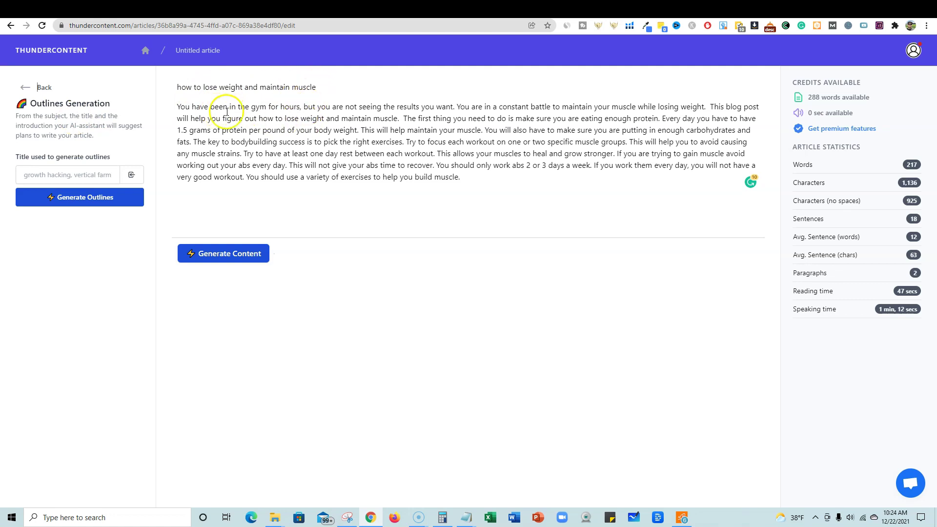
{"action": "left_click_drag", "start_coordinate": [461, 176], "coordinate": [170, 112]}
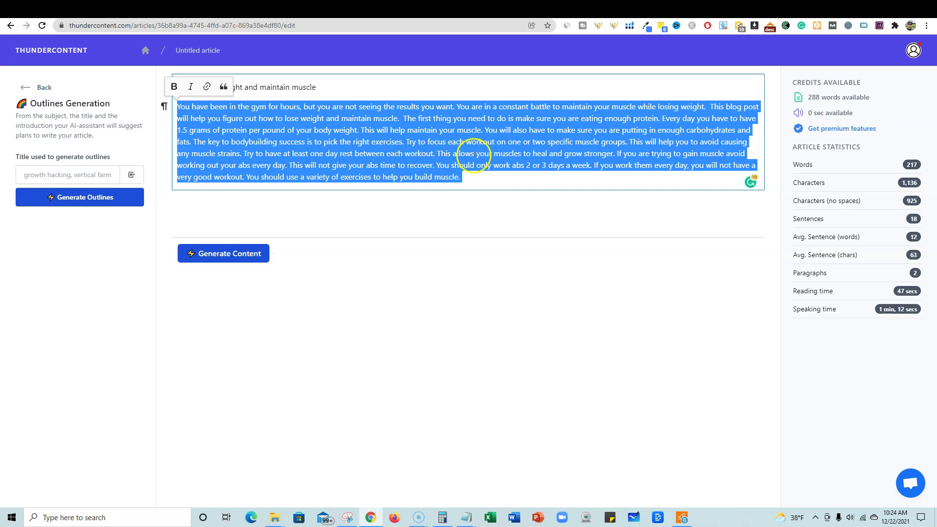
{"action": "left_click", "coordinate": [489, 179]}
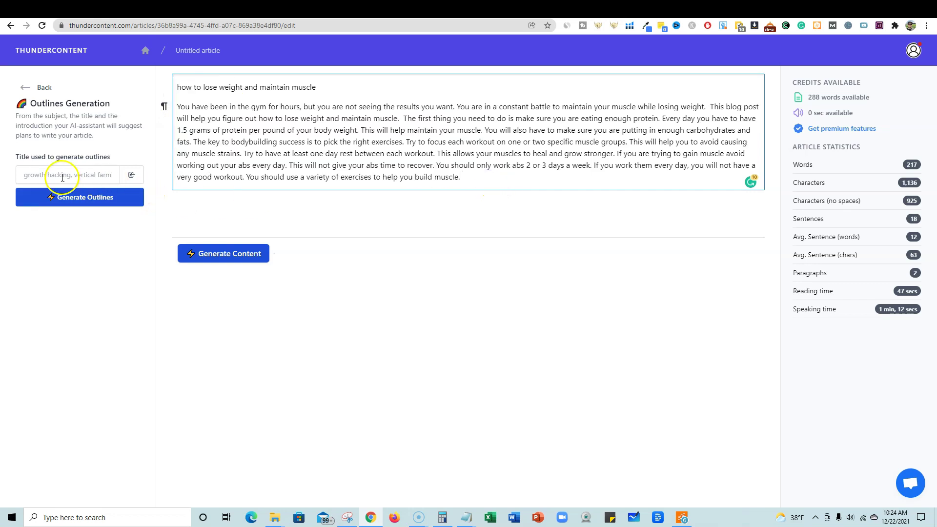
{"action": "left_click_drag", "start_coordinate": [317, 88], "coordinate": [163, 83]}
{"action": "key", "text": "ctrl+c"}
{"action": "left_click", "coordinate": [38, 174]}
{"action": "key", "text": "ctrl+v"}
{"action": "left_click", "coordinate": [71, 197]}
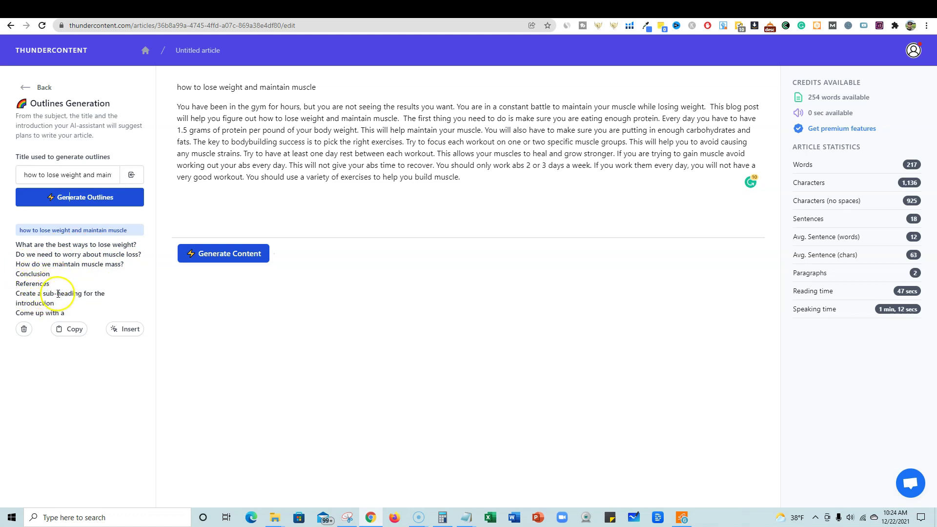
{"action": "left_click", "coordinate": [126, 331]}
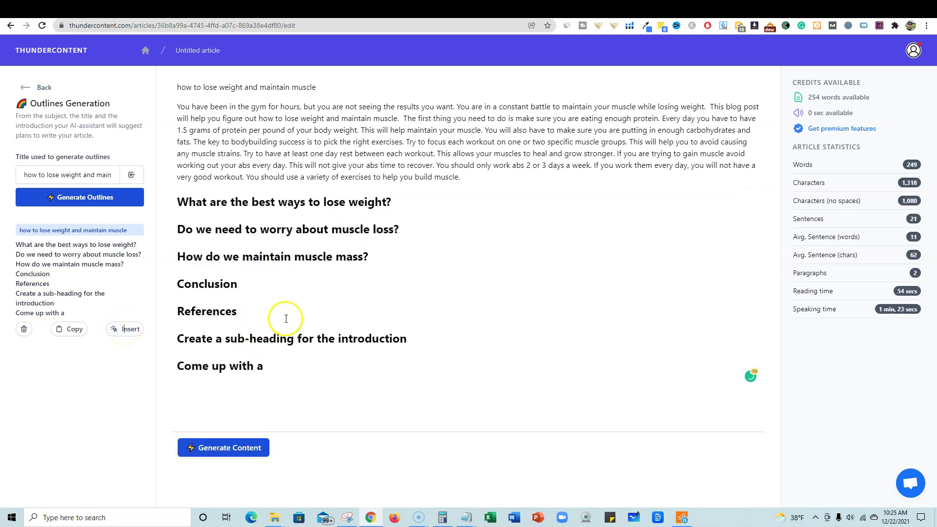
- Delete the outline headings "Come up with a", "Create a sub-heading for the introduction" and "References"
{"action": "left_click_drag", "start_coordinate": [272, 367], "coordinate": [172, 373]}
{"action": "key", "text": "BackSpace"}
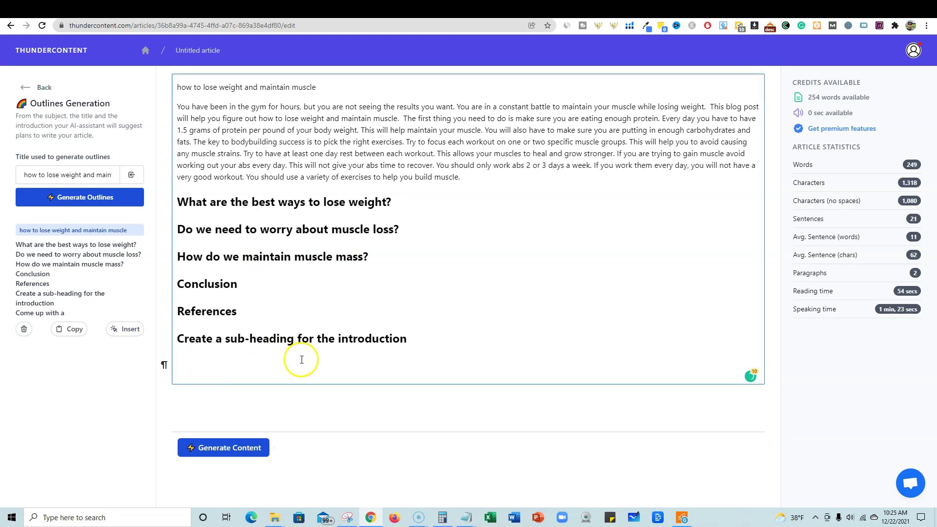
{"action": "left_click_drag", "start_coordinate": [417, 339], "coordinate": [168, 339]}
{"action": "key", "text": "BackSpace"}
{"action": "left_click_drag", "start_coordinate": [271, 318], "coordinate": [166, 310]}
{"action": "key", "text": "BackSpace"}
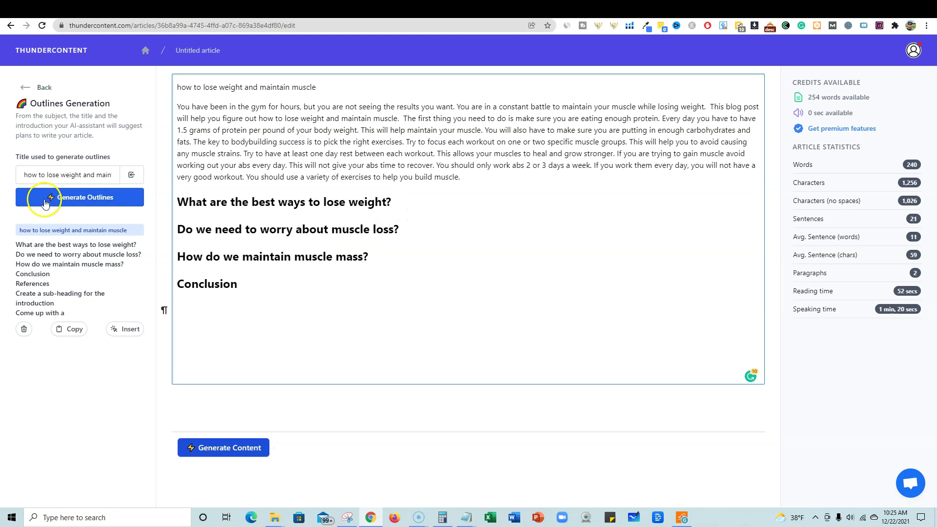
- Generate a blog post paragraph from the heading "What are the best ways to lose weight?"
{"action": "left_click", "coordinate": [35, 88]}
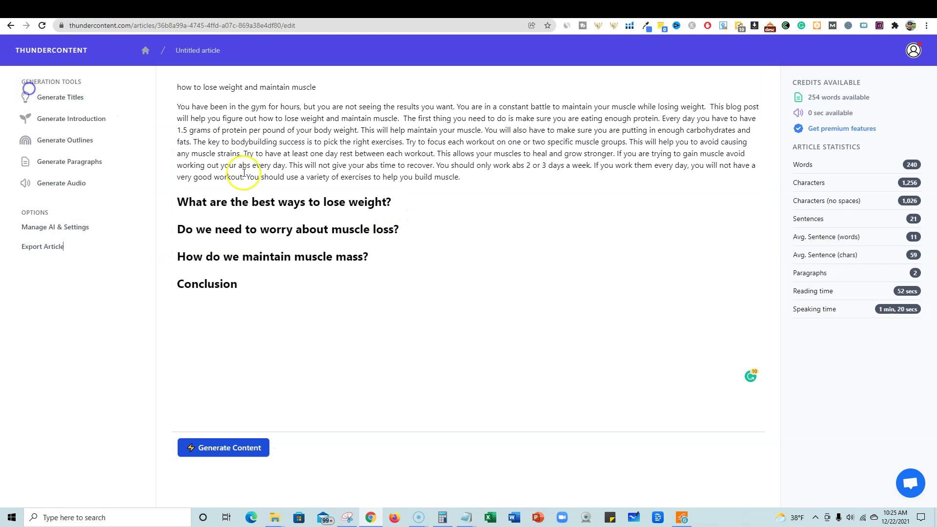
{"action": "left_click", "coordinate": [57, 162]}
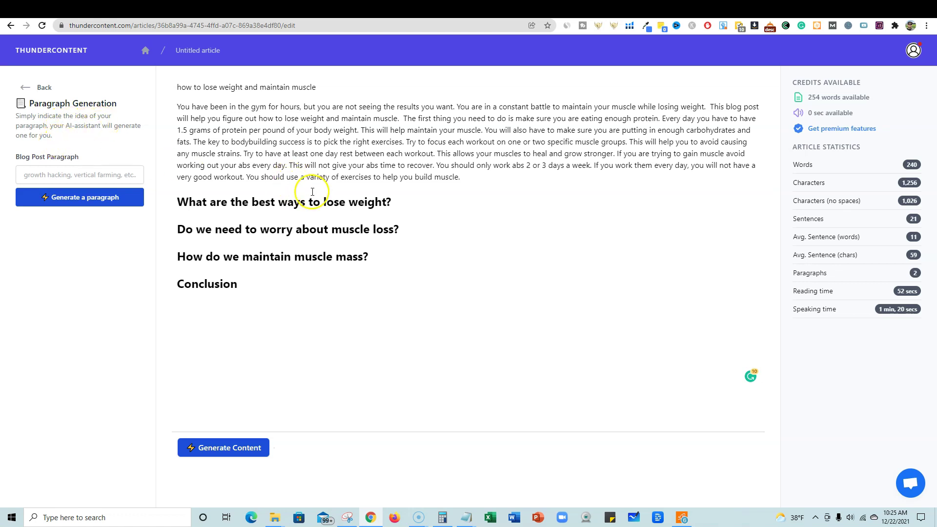
{"action": "left_click_drag", "start_coordinate": [392, 202], "coordinate": [174, 204]}
{"action": "key", "text": "ctrl+c"}
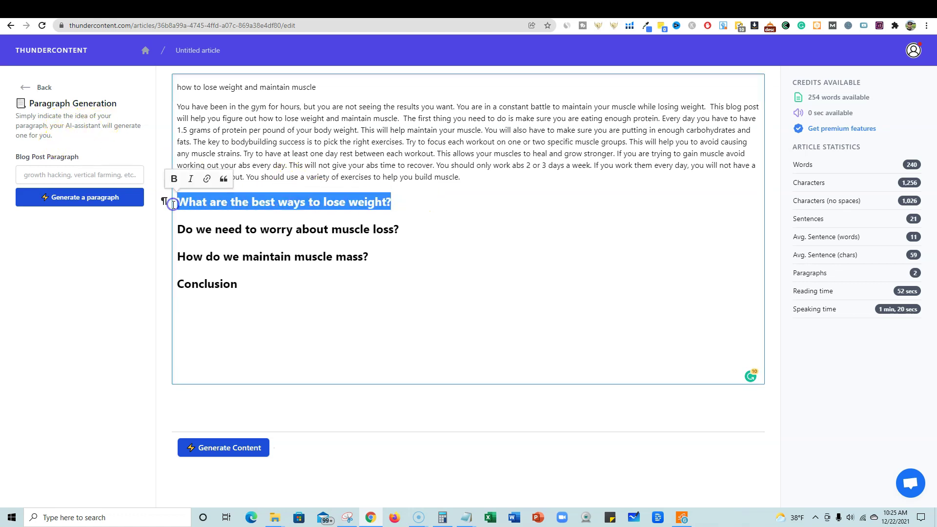
{"action": "left_click", "coordinate": [66, 176]}
{"action": "key", "text": "ctrl+v"}
{"action": "left_click", "coordinate": [90, 198]}
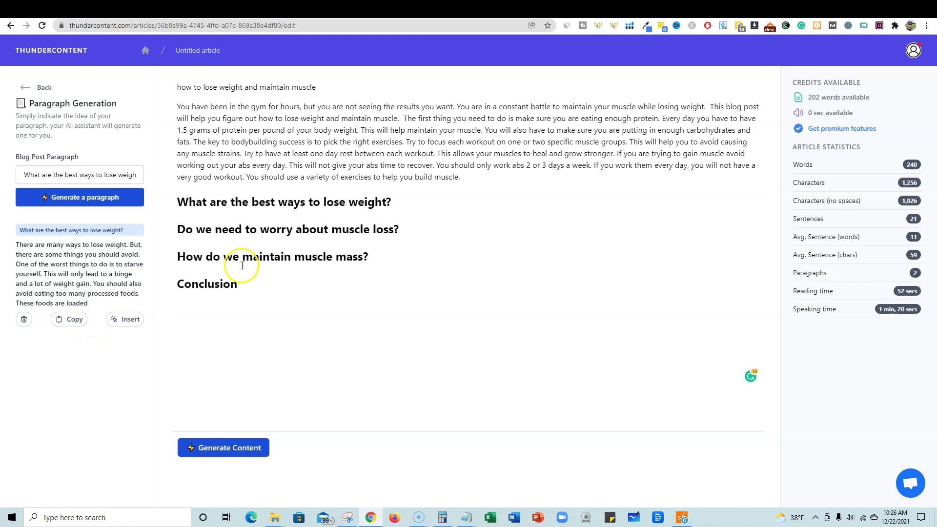
- Insert the generated paragraph on a new line below the heading "What are the best ways to lose weight?"
{"action": "left_click", "coordinate": [390, 201]}
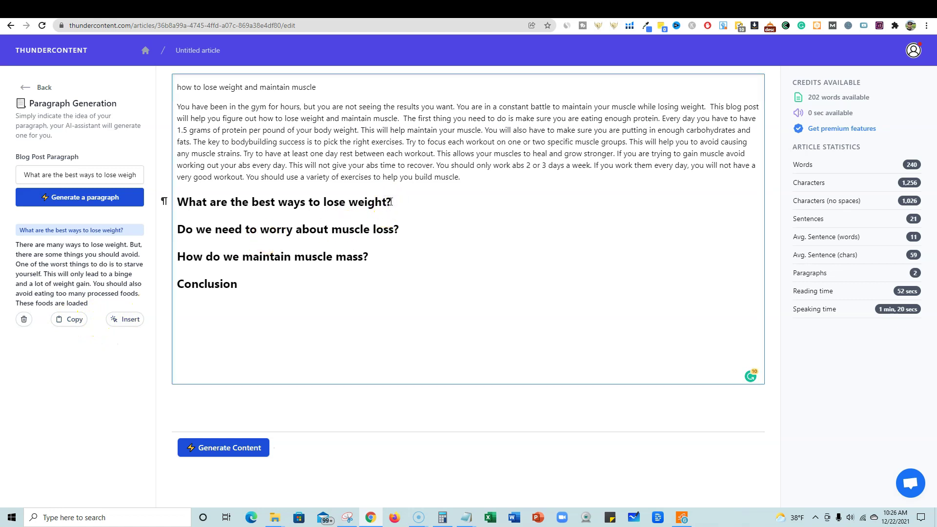
{"action": "key", "text": "Return"}
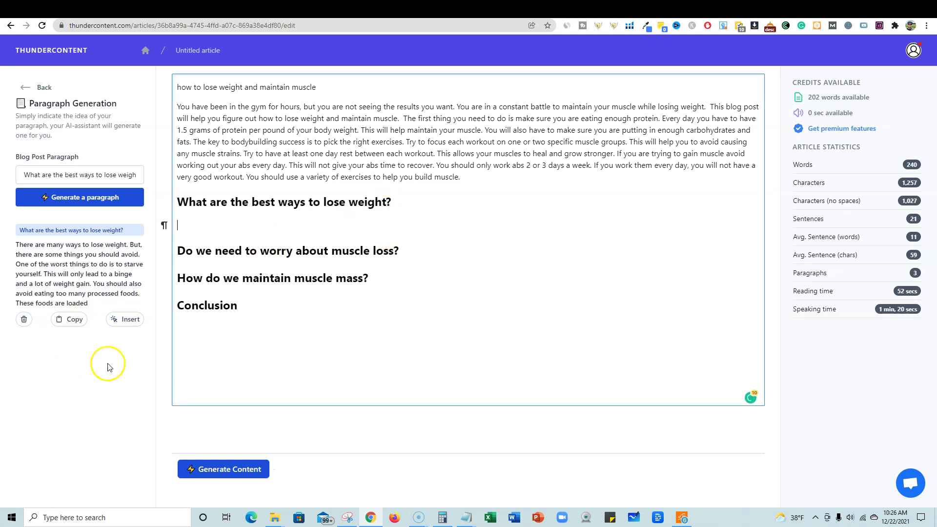
{"action": "left_click", "coordinate": [122, 321]}
{"action": "left_click", "coordinate": [371, 213]}
{"action": "left_click", "coordinate": [407, 201]}
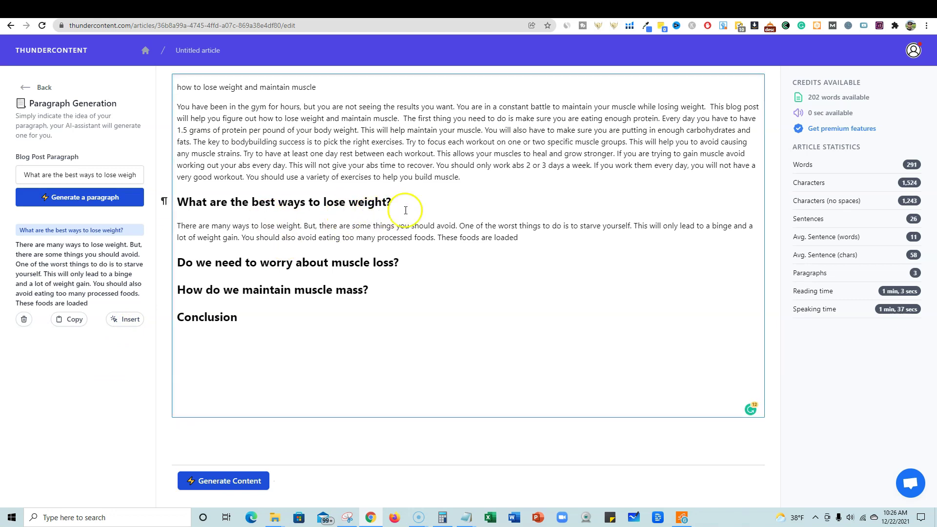
{"action": "left_click", "coordinate": [434, 324]}
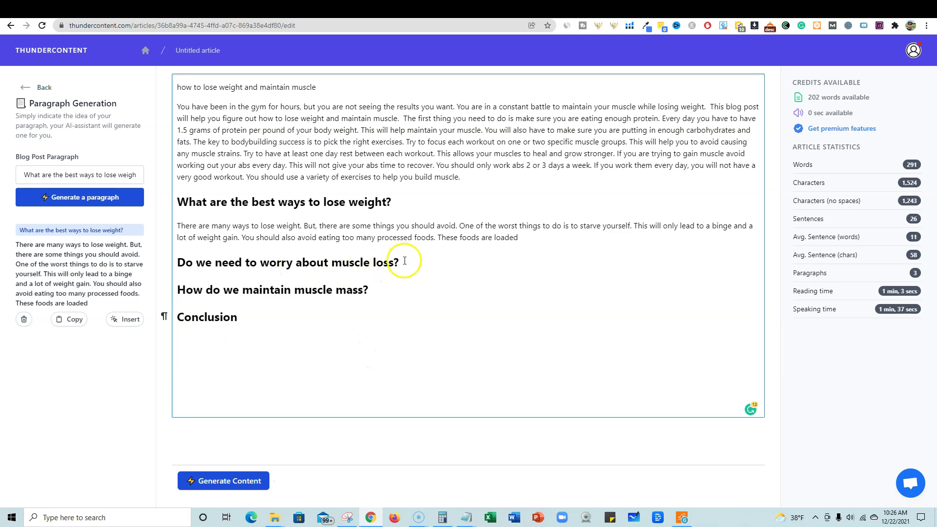
- Extend the muscle loss heading so it reads "Do we need to worry about muscle loss when trying to lose weight?"
{"action": "left_click_drag", "start_coordinate": [396, 263], "coordinate": [178, 263]}
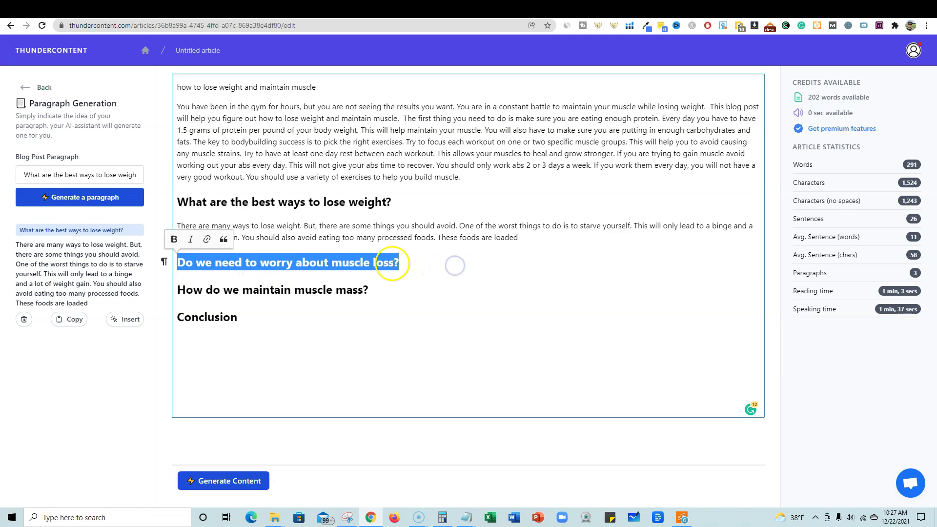
{"action": "left_click", "coordinate": [394, 263]}
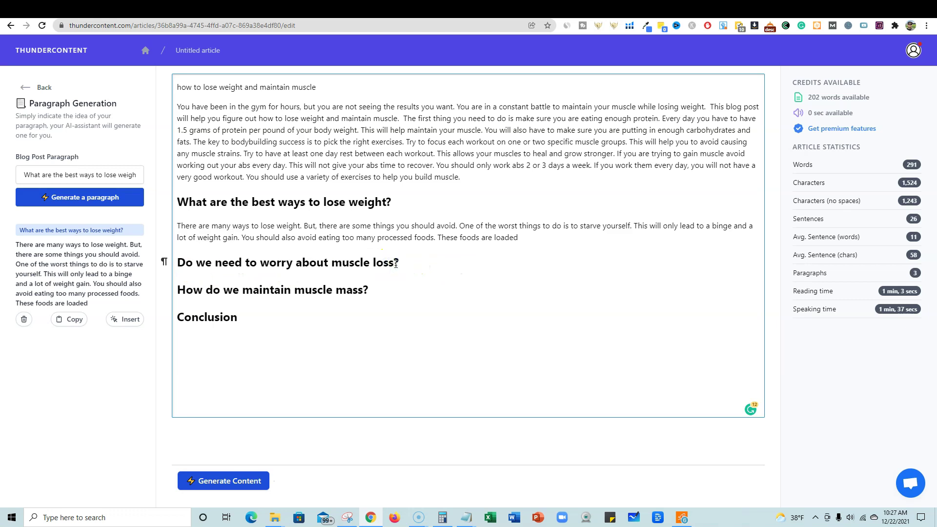
{"action": "type", "text": "when t"}
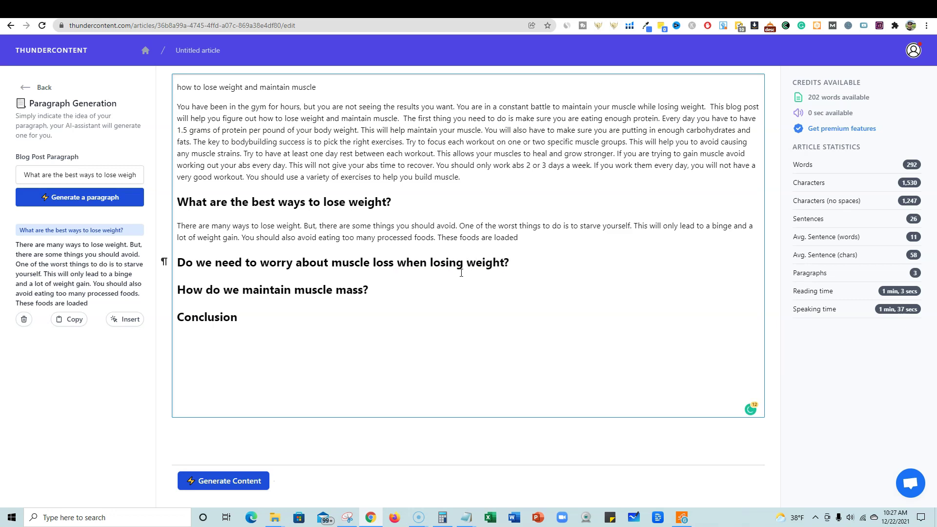
{"action": "key", "text": "ctrl+BackSpace"}
{"action": "key", "text": "ctrl+BackSpace"}
{"action": "type", "text": "trying to"}
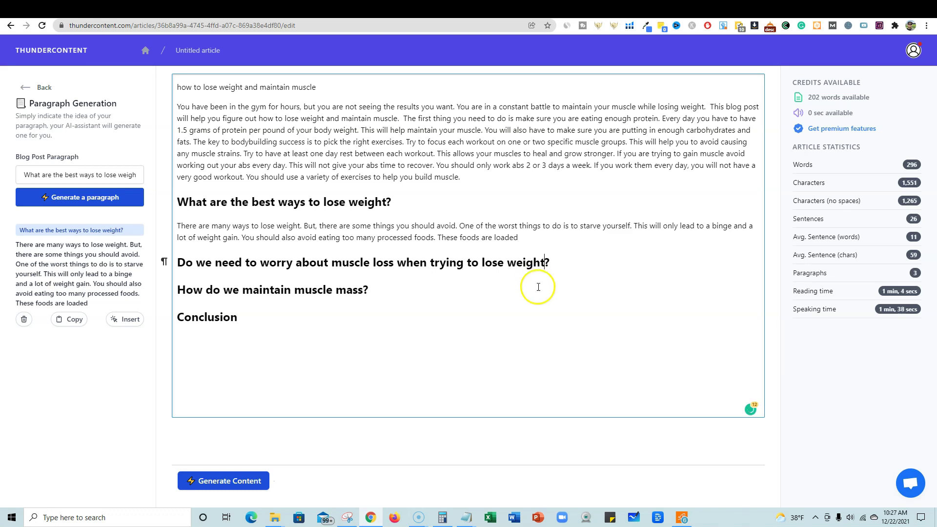
- Generate a blog post paragraph from the heading "Do we need to worry about muscle loss when trying to lose weight?"
{"action": "left_click_drag", "start_coordinate": [561, 263], "coordinate": [180, 264]}
{"action": "key", "text": "ctrl+c"}
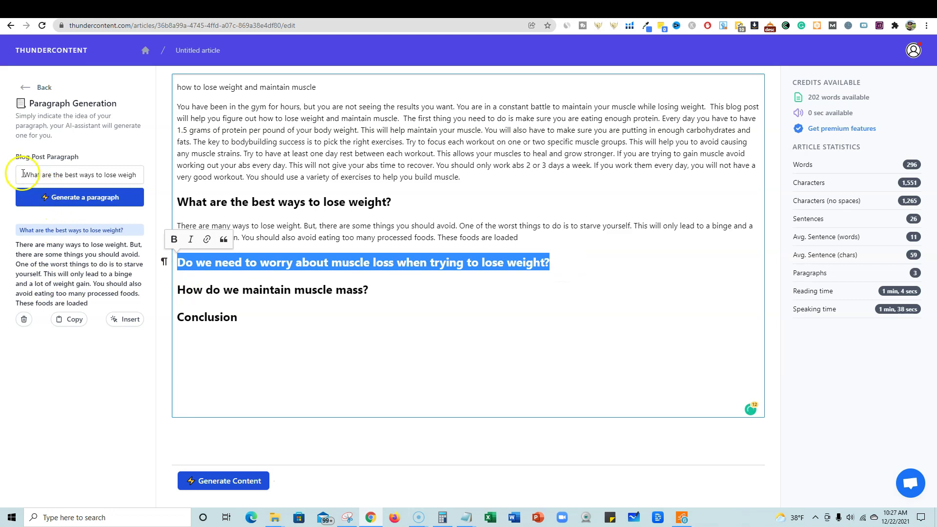
{"action": "left_click_drag", "start_coordinate": [21, 175], "coordinate": [175, 174]}
{"action": "key", "text": "ctrl+v"}
{"action": "left_click", "coordinate": [120, 197]}
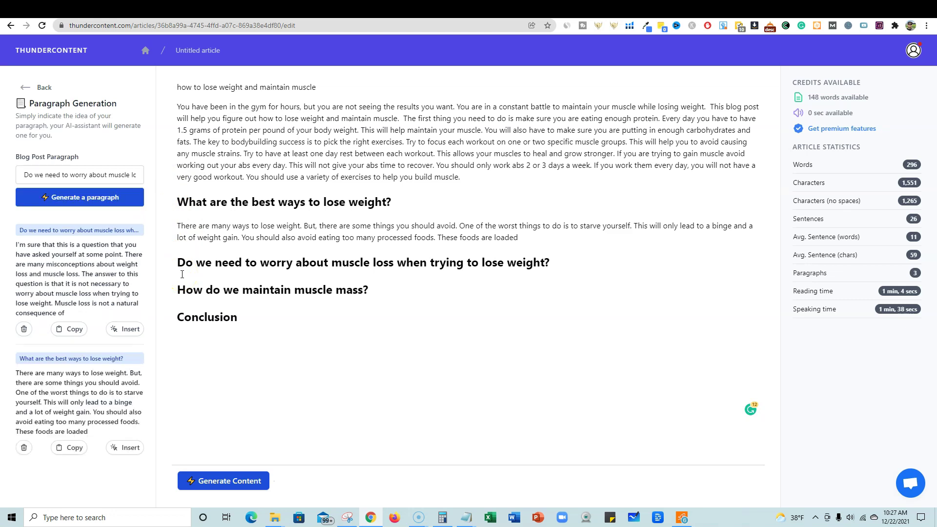
{"action": "left_click_drag", "start_coordinate": [528, 227], "coordinate": [433, 200]}
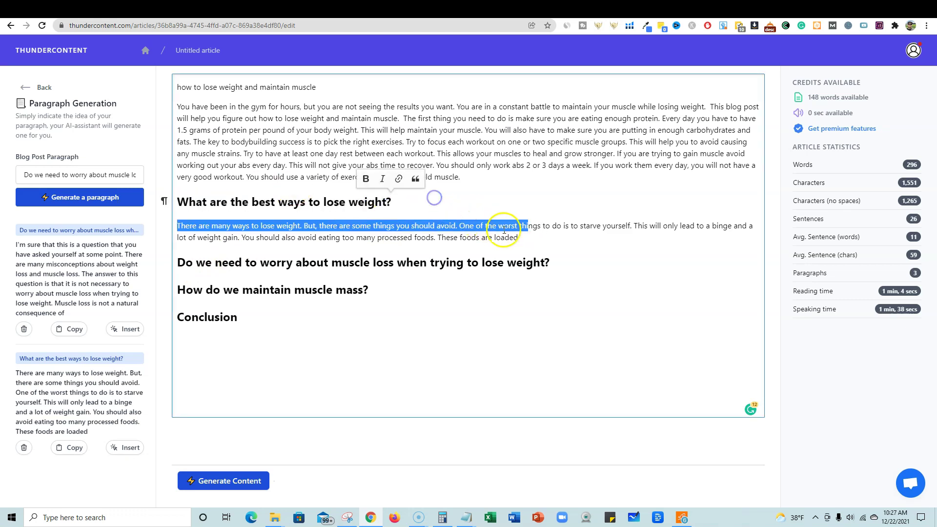
{"action": "left_click", "coordinate": [530, 239]}
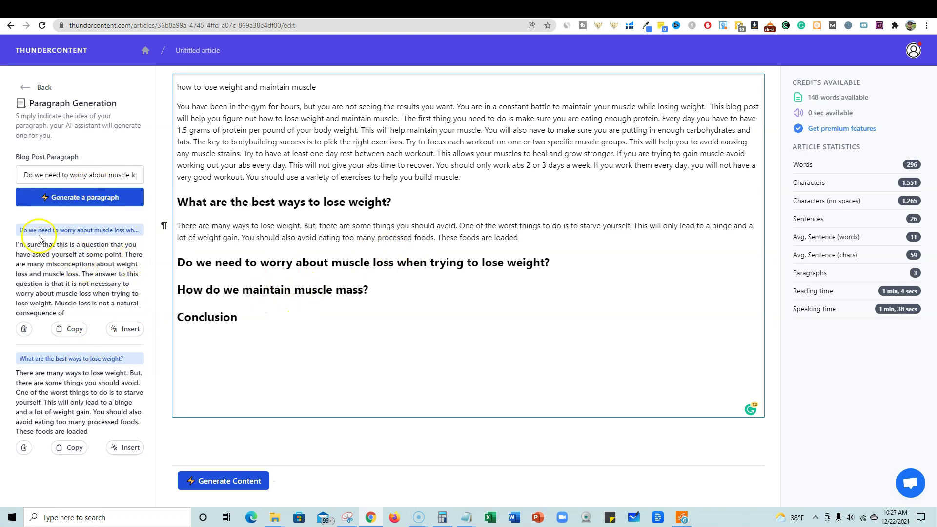
{"action": "left_click", "coordinate": [98, 239]}
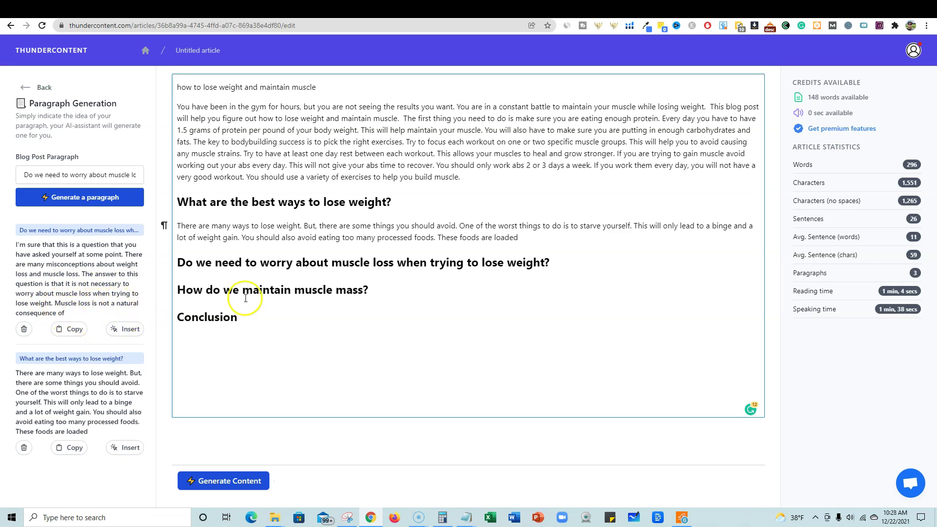
- Insert the newly generated muscle loss paragraph on a new line below its heading
{"action": "left_click", "coordinate": [565, 260]}
{"action": "key", "text": "Return"}
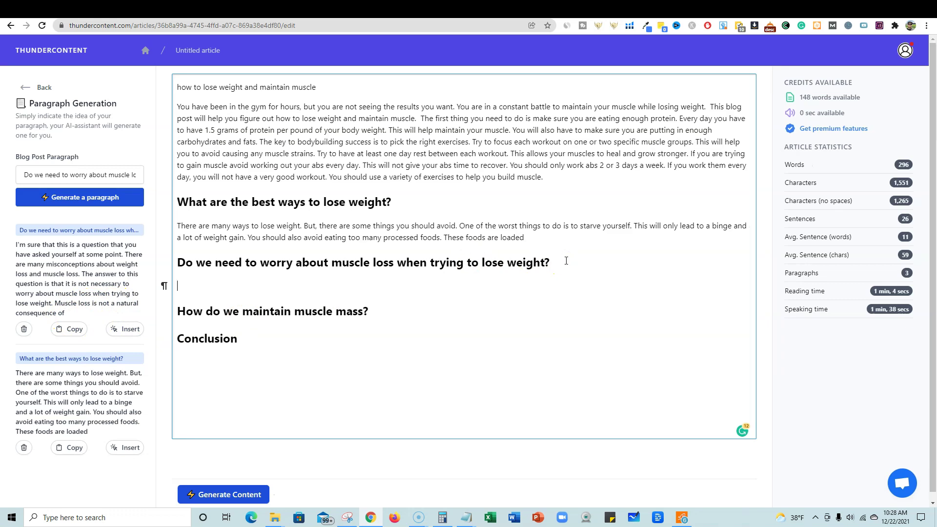
{"action": "left_click", "coordinate": [128, 333]}
- Generate a blog post paragraph from the heading "How do we maintain muscle mass?"
{"action": "left_click_drag", "start_coordinate": [372, 321], "coordinate": [166, 322]}
{"action": "key", "text": "ctrl+c"}
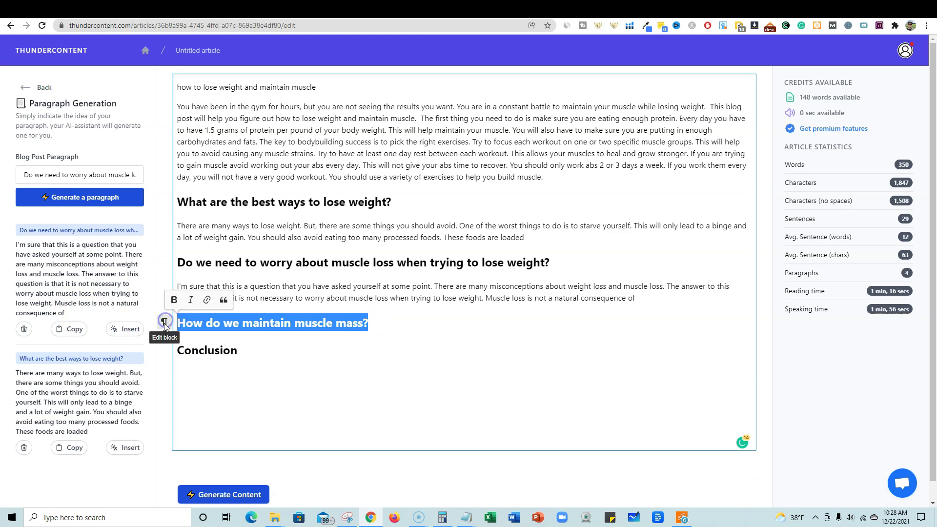
{"action": "left_click_drag", "start_coordinate": [22, 175], "coordinate": [190, 168]}
{"action": "key", "text": "ctrl+v"}
{"action": "left_click", "coordinate": [93, 198]}
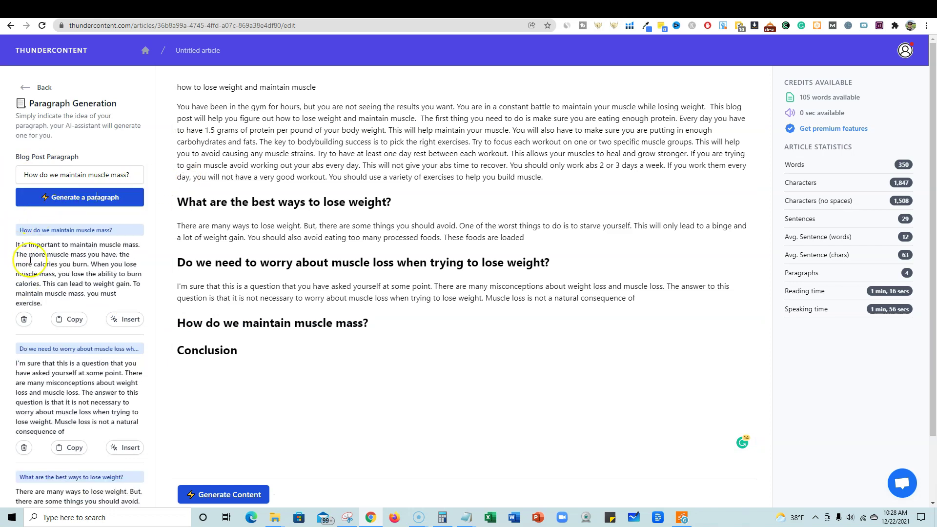
- Insert the generated muscle mass paragraph on a new line below the heading "How do we maintain muscle mass?"
{"action": "left_click", "coordinate": [417, 323]}
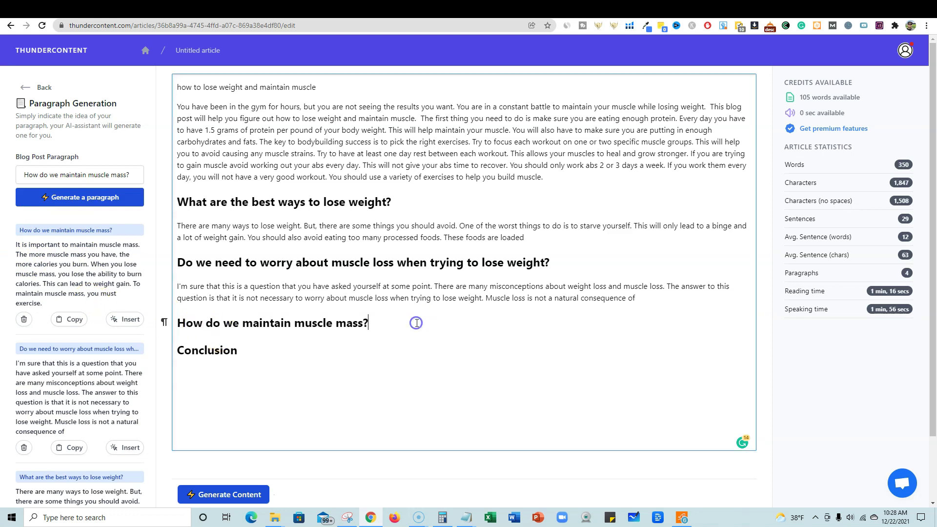
{"action": "key", "text": "Return"}
{"action": "left_click", "coordinate": [126, 319]}
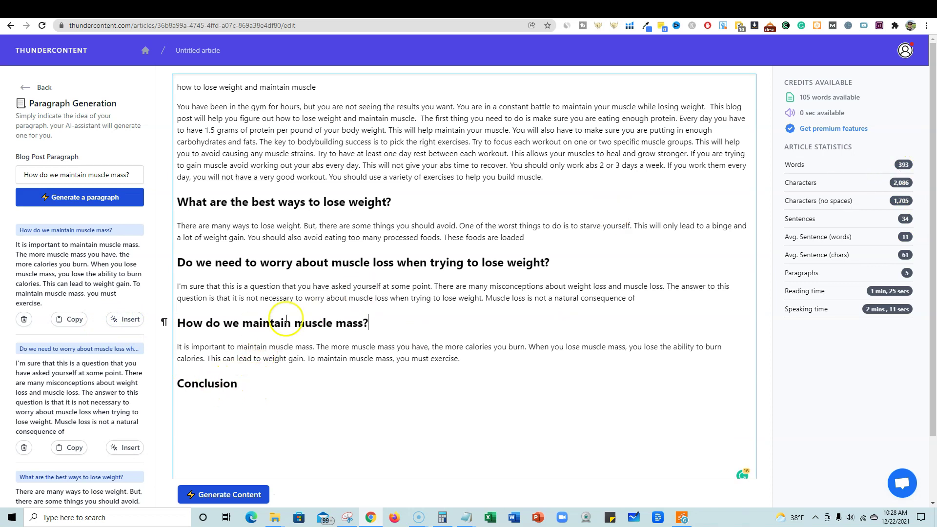
- Examine the audio generation options with English as the language, and return to the generation tools
{"action": "left_click", "coordinate": [27, 89]}
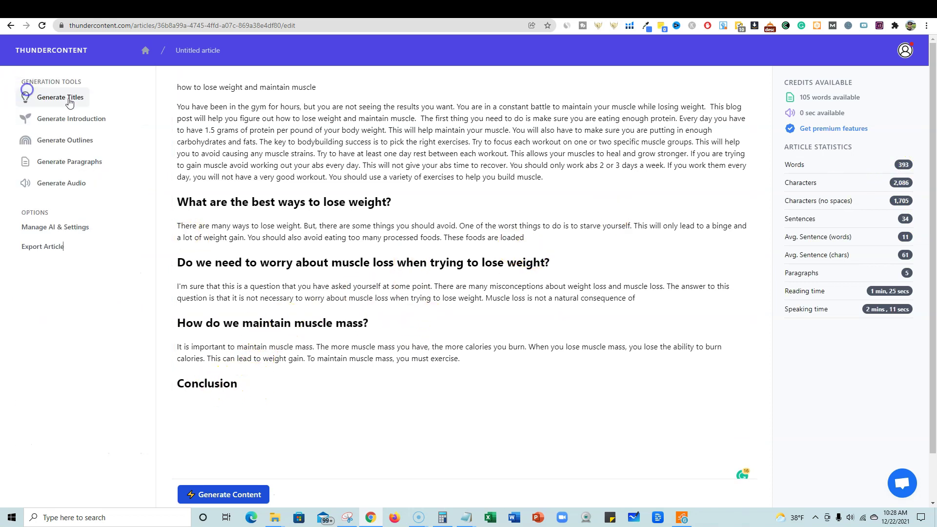
{"action": "left_click", "coordinate": [53, 186]}
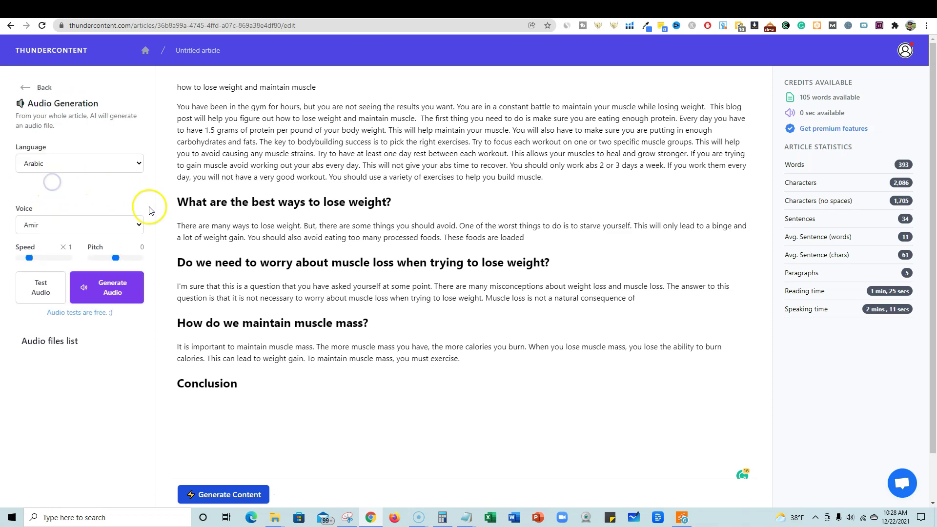
{"action": "left_click", "coordinate": [59, 167]}
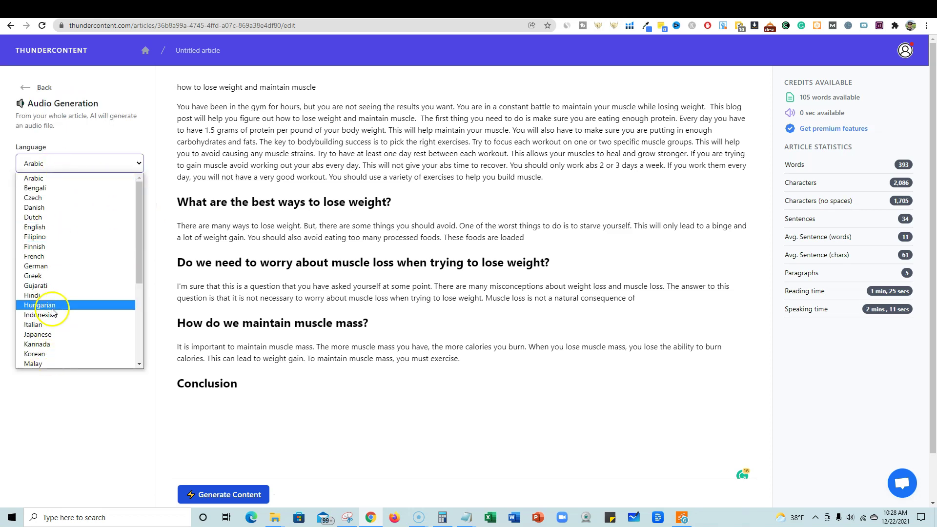
{"action": "left_click", "coordinate": [60, 228]}
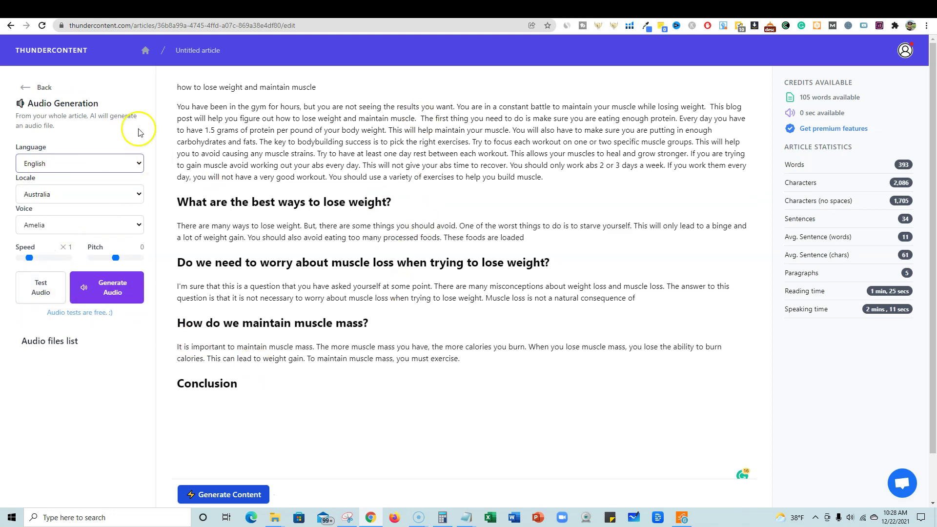
{"action": "left_click", "coordinate": [44, 88]}
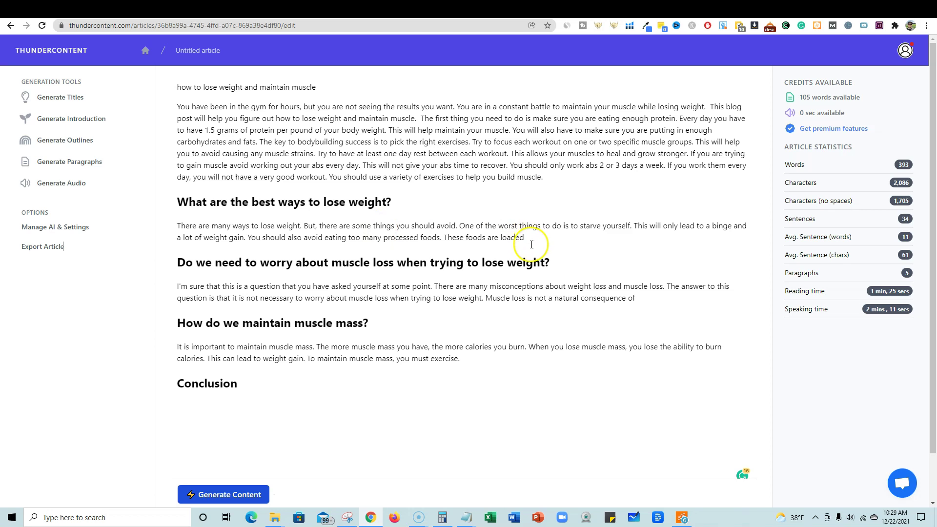
- Generate a continuation after "These foods are loaded" and delete its unfinished closing sentence "Losing weight can be difficult for so"
{"action": "left_click", "coordinate": [496, 236]}
{"action": "left_click", "coordinate": [533, 237]}
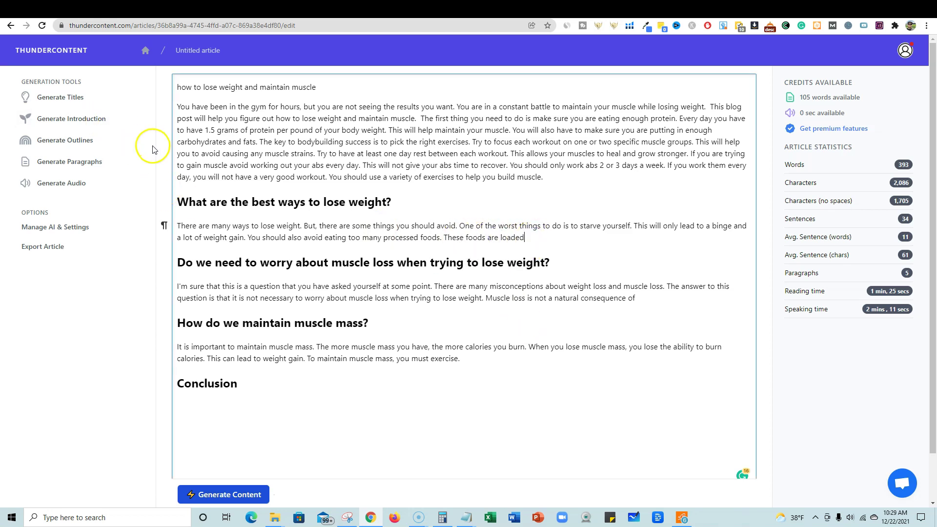
{"action": "left_click", "coordinate": [536, 238]}
{"action": "left_click", "coordinate": [225, 494]}
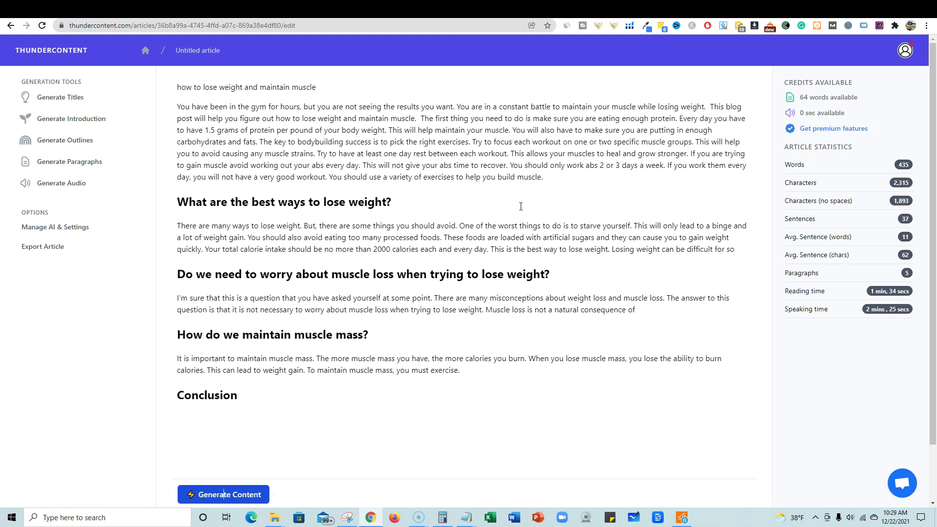
{"action": "left_click_drag", "start_coordinate": [735, 250], "coordinate": [613, 250]}
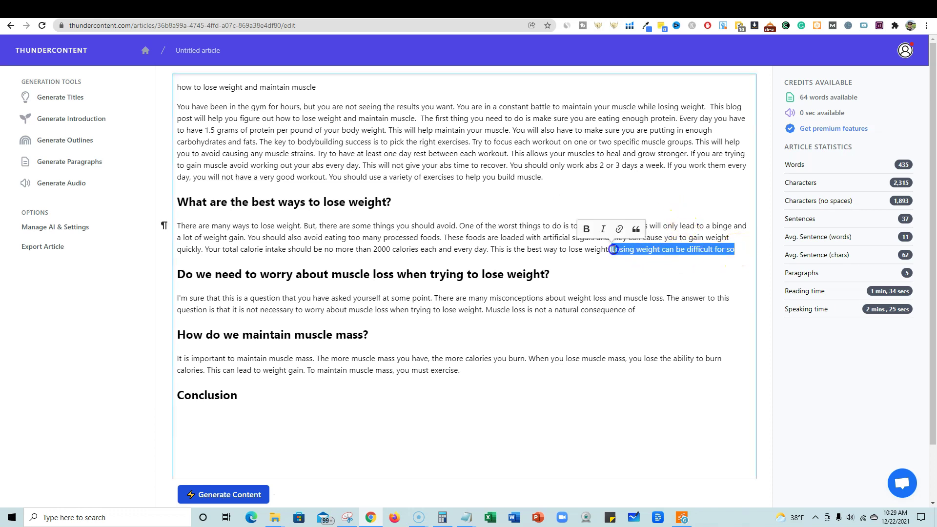
{"action": "key", "text": "BackSpace"}
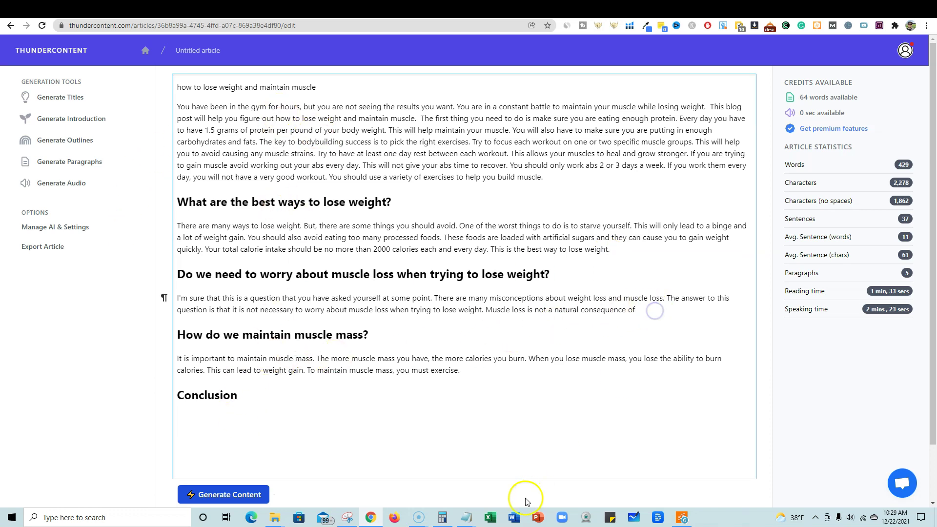
{"action": "left_click", "coordinate": [253, 499]}
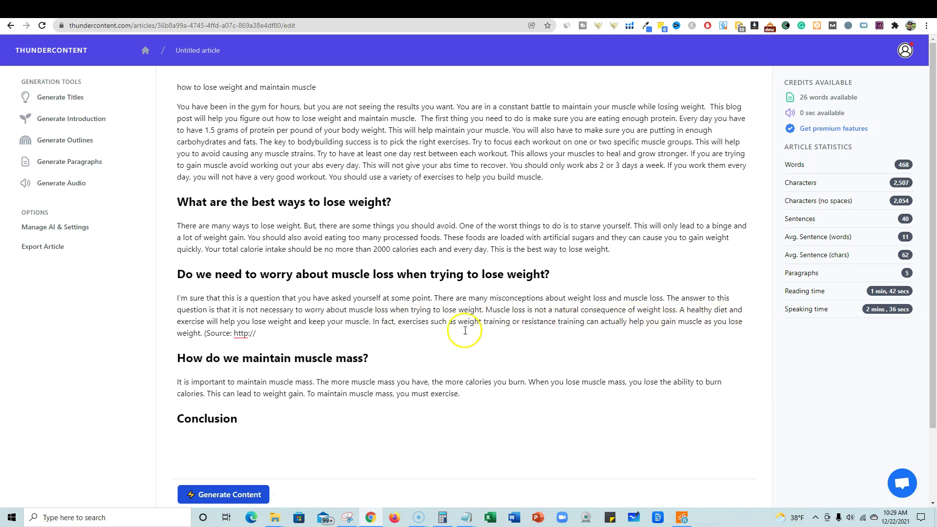
{"action": "left_click_drag", "start_coordinate": [265, 333], "coordinate": [205, 334]}
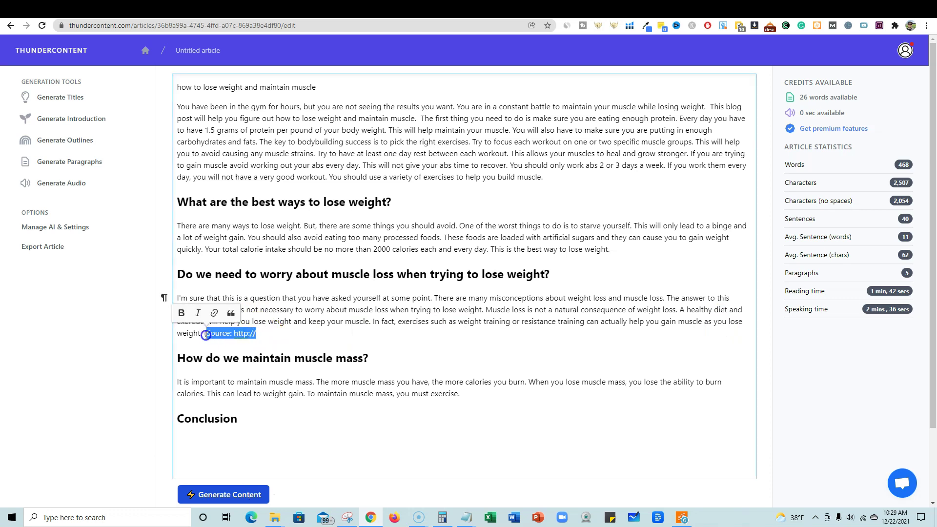
{"action": "key", "text": "BackSpace"}
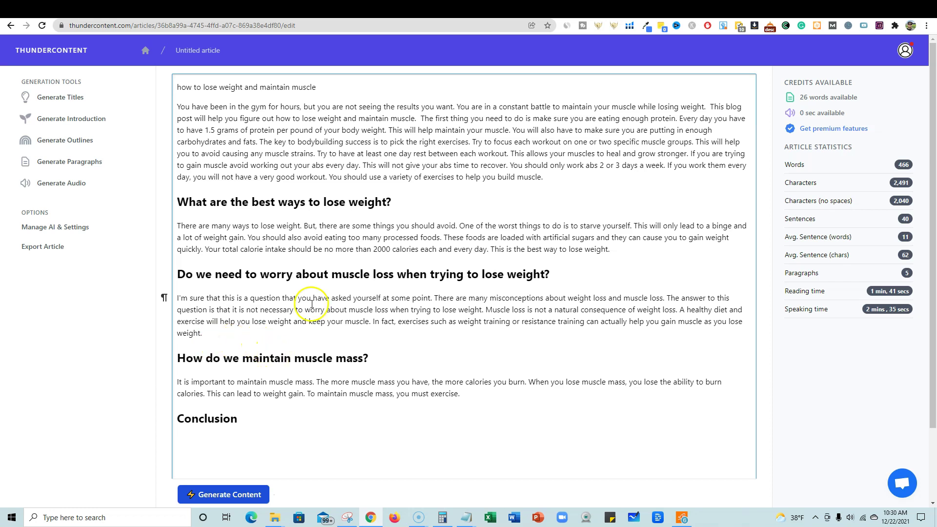
{"action": "left_click_drag", "start_coordinate": [564, 177], "coordinate": [180, 107]}
{"action": "left_click", "coordinate": [386, 141], "text": "shift"}
{"action": "left_click", "coordinate": [410, 120], "text": "shift"}
{"action": "left_click", "coordinate": [340, 250]}
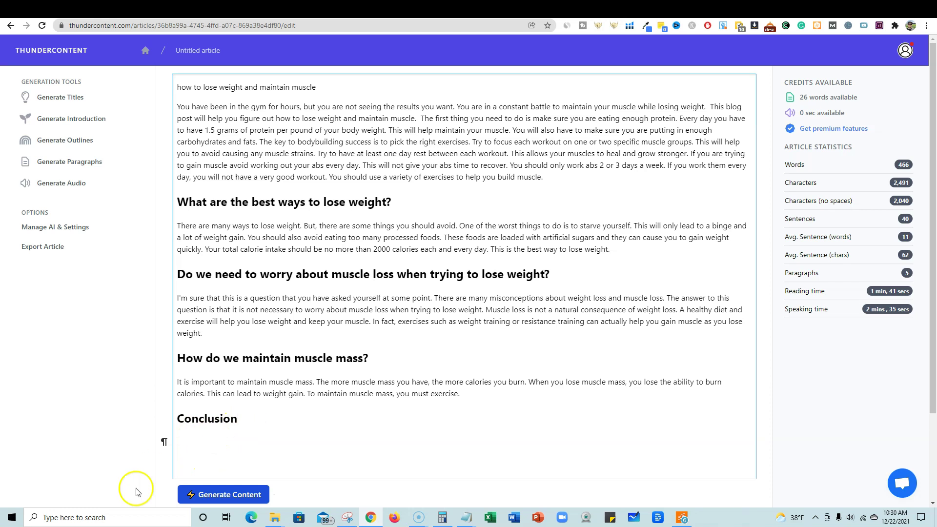
- Try to generate content on a new line below the Conclusion heading
{"action": "left_click", "coordinate": [249, 494]}
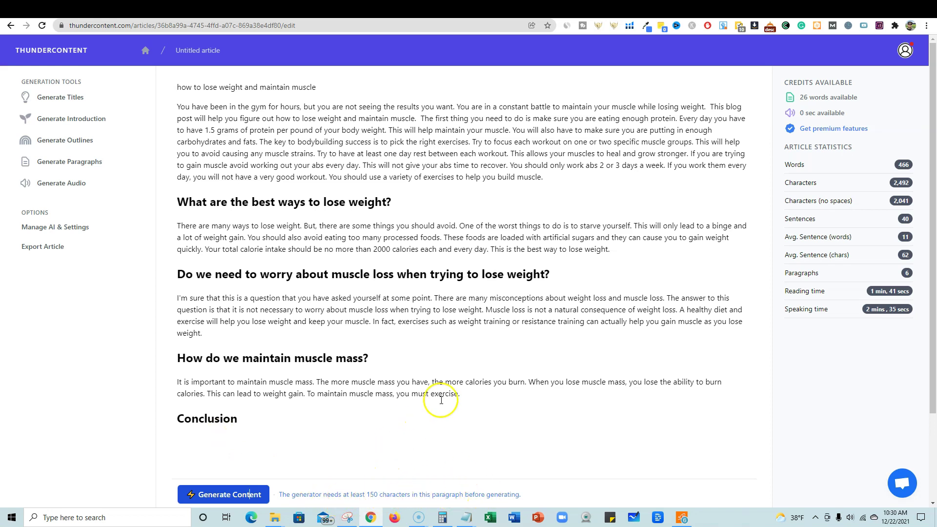
{"action": "left_click", "coordinate": [232, 496]}
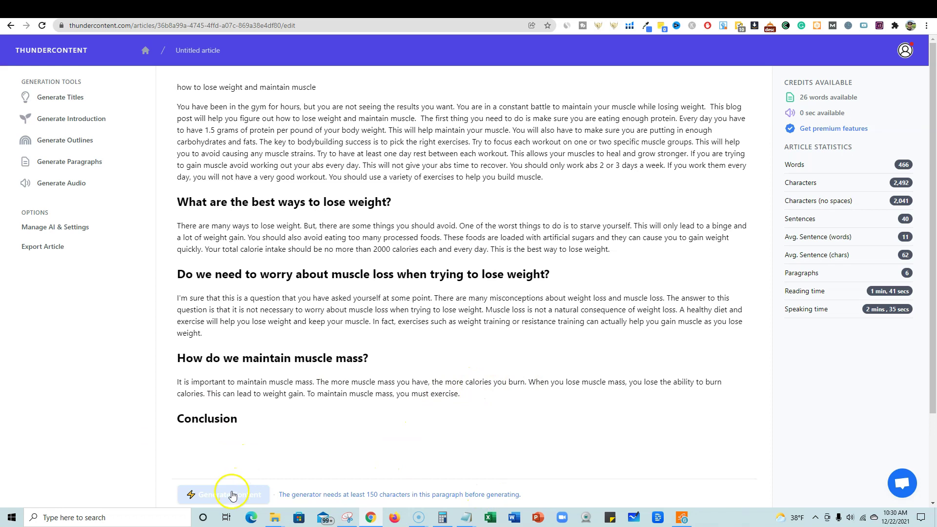
{"action": "left_click", "coordinate": [241, 418]}
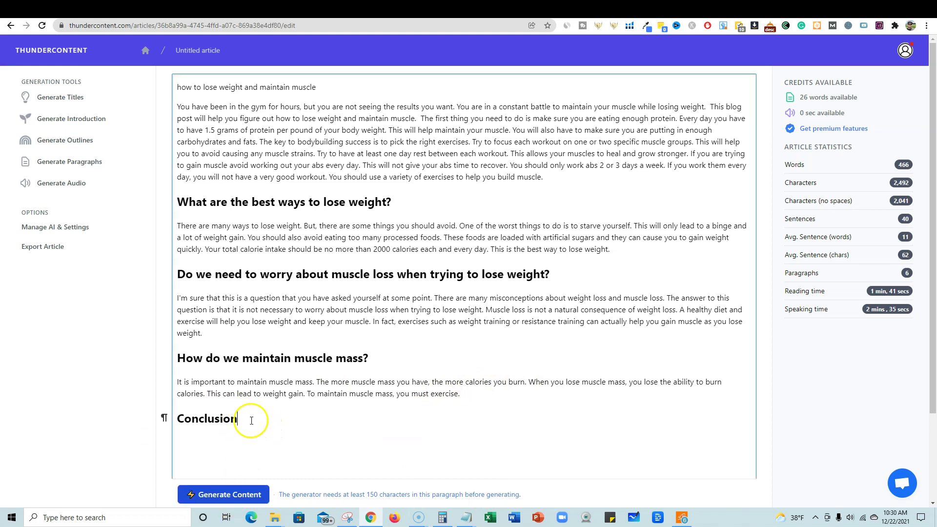
{"action": "key", "text": "Return"}
- Generate another continuation of the paragraph under "What are the best ways to lose weight?"
{"action": "left_click", "coordinate": [241, 496]}
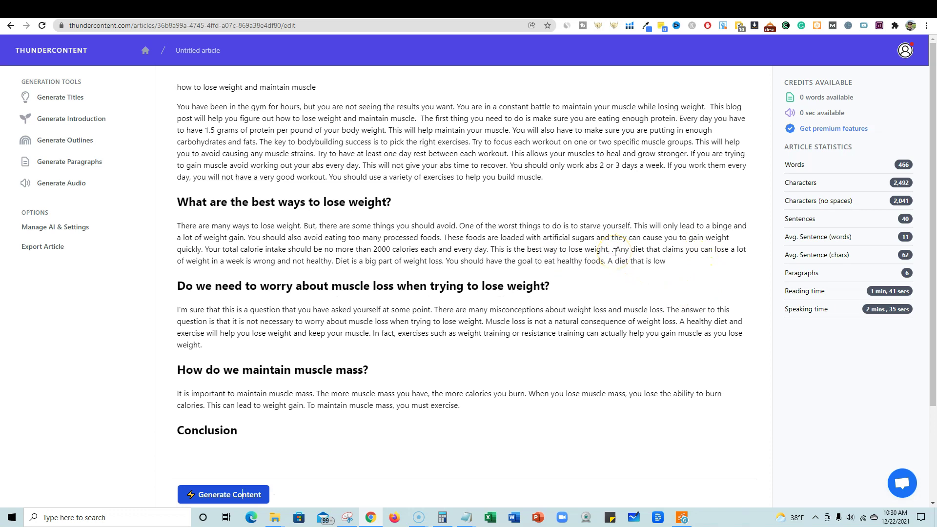
- Delete the unfinished sentence "A diet that is low" at the end of the paragraph on the best ways to lose weight
{"action": "left_click_drag", "start_coordinate": [681, 261], "coordinate": [607, 262]}
{"action": "key", "text": "BackSpace"}
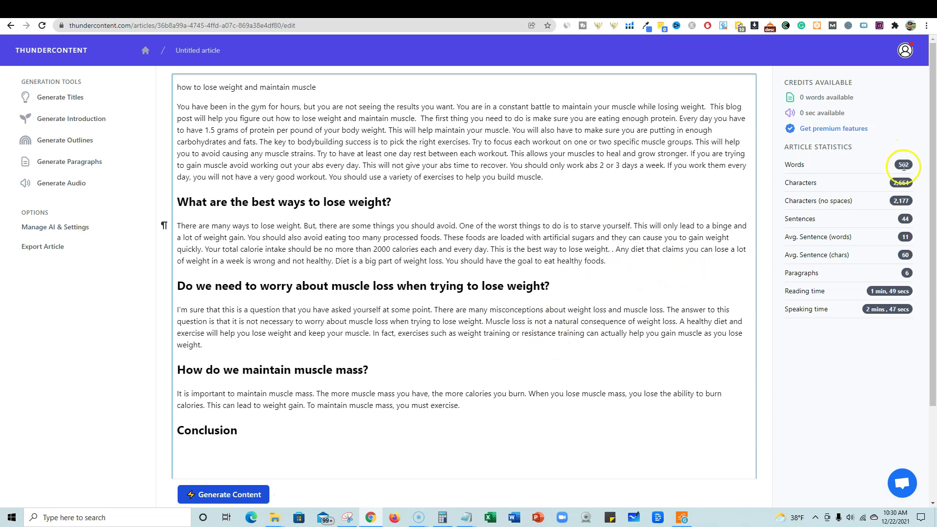
- Read through the generated article, examining the paragraphs on losing weight, muscle loss and maintaining muscle mass
{"action": "left_click", "coordinate": [593, 174]}
{"action": "scroll", "coordinate": [589, 207], "scroll_direction": "down", "scroll_amount": 3}
{"action": "scroll", "coordinate": [590, 209], "scroll_direction": "up", "scroll_amount": 3}
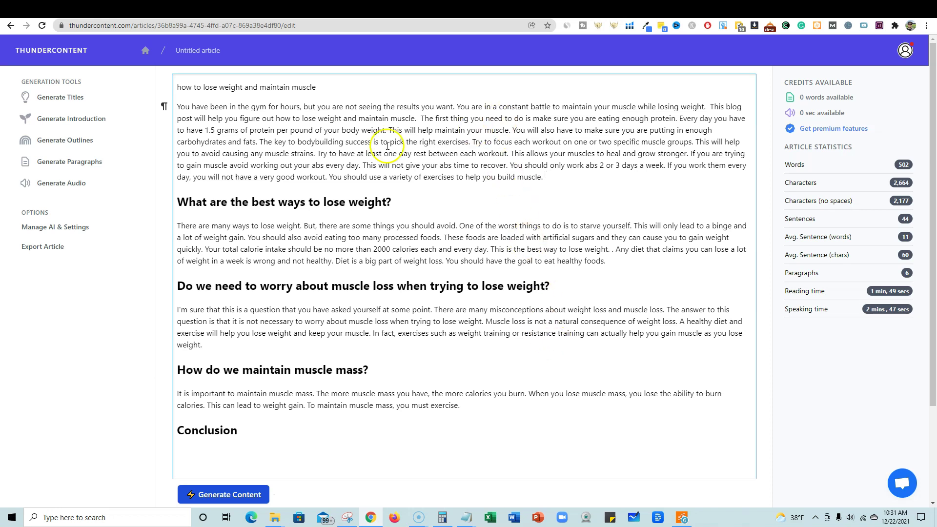
{"action": "left_click_drag", "start_coordinate": [460, 405], "coordinate": [462, 340]}
{"action": "left_click", "coordinate": [212, 346]}
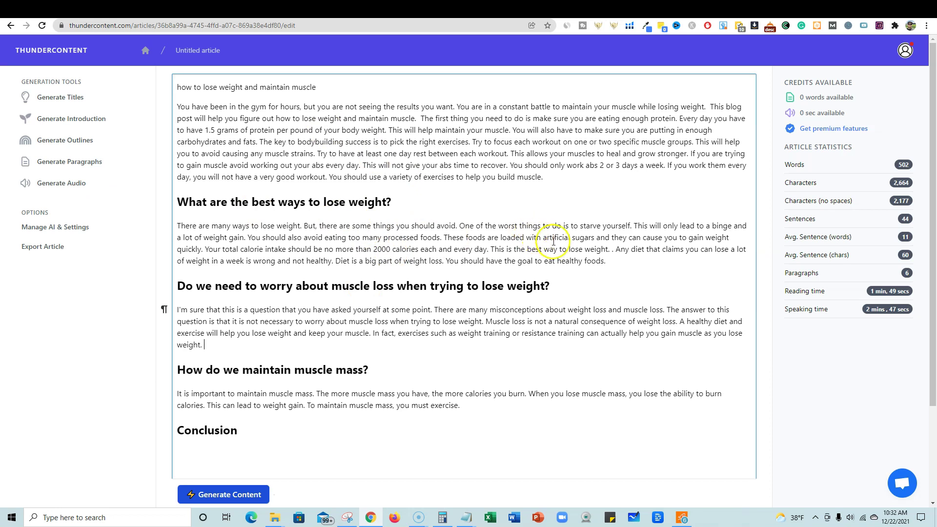
{"action": "mouse_move", "coordinate": [608, 261]}
{"action": "left_mouse_down"}
{"action": "mouse_move", "coordinate": [317, 258]}
{"action": "mouse_move", "coordinate": [208, 250]}
{"action": "mouse_move", "coordinate": [174, 229]}
{"action": "mouse_move", "coordinate": [419, 237]}
{"action": "mouse_move", "coordinate": [168, 231]}
{"action": "left_mouse_up"}
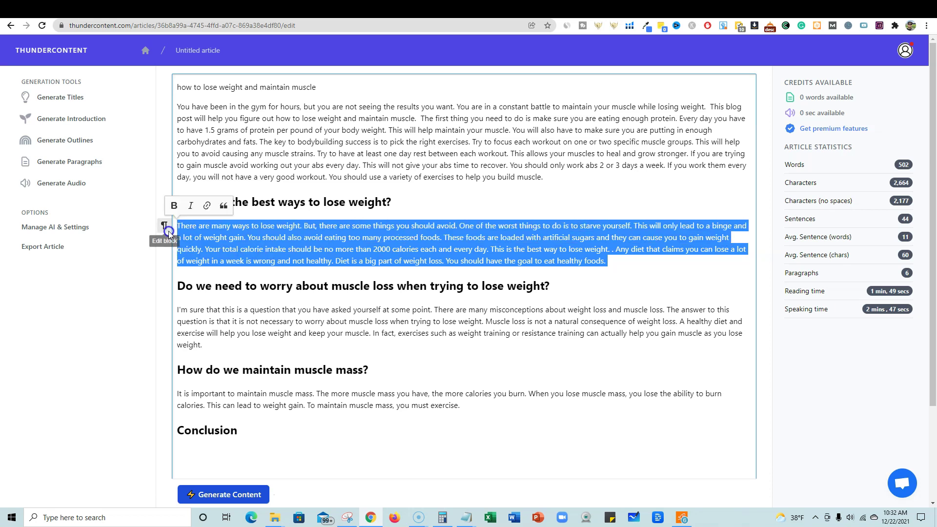
{"action": "left_click", "coordinate": [480, 318]}
{"action": "left_click_drag", "start_coordinate": [205, 345], "coordinate": [189, 310]}
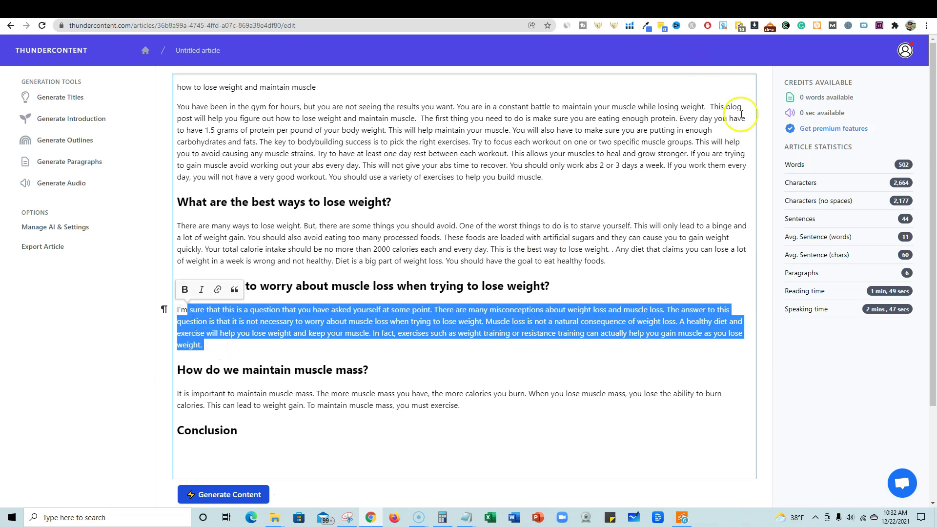
{"action": "left_click", "coordinate": [676, 143]}
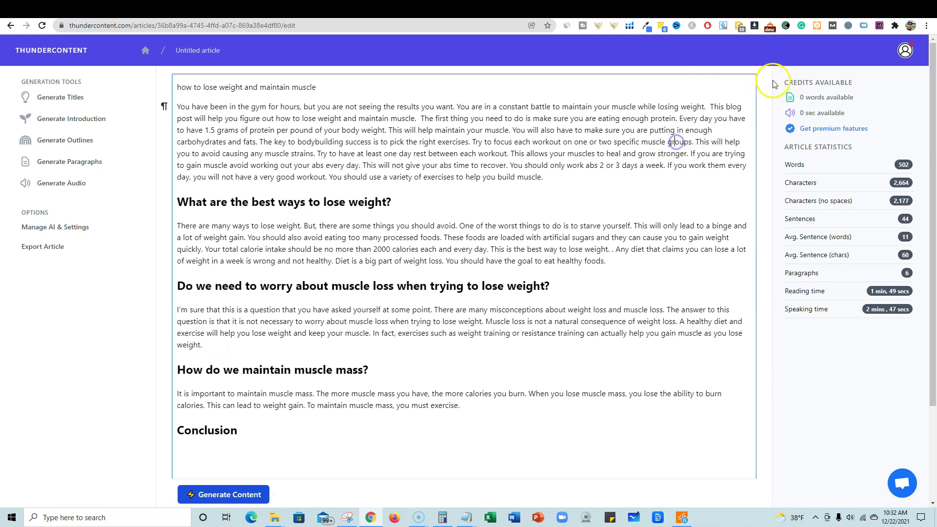
- Switch to the AppSumo Thundercontent page and compare License Tier 1 and License Tier 2, including the export formats in all plans
{"action": "left_click", "coordinate": [765, 16]}
{"action": "scroll", "coordinate": [311, 239], "scroll_direction": "up", "scroll_amount": 8}
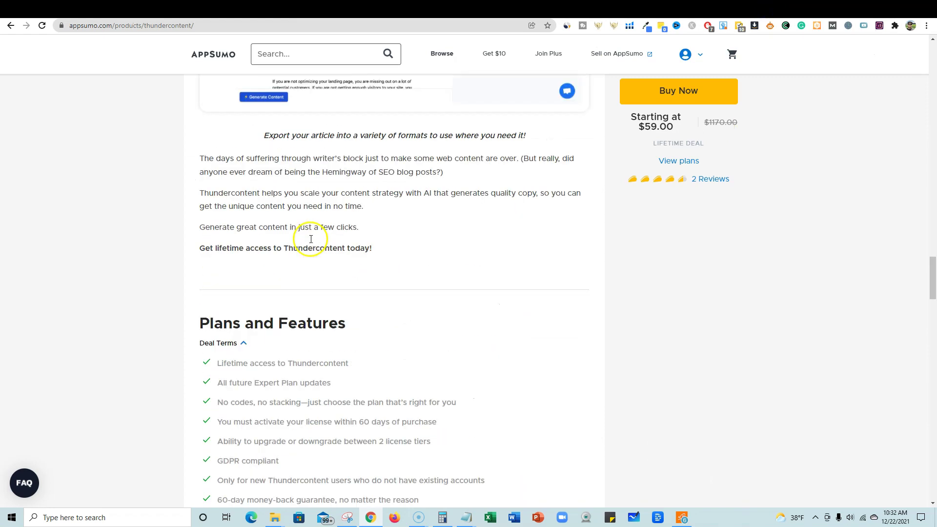
{"action": "scroll", "coordinate": [309, 240], "scroll_direction": "down", "scroll_amount": 5}
{"action": "scroll", "coordinate": [319, 224], "scroll_direction": "down", "scroll_amount": 2}
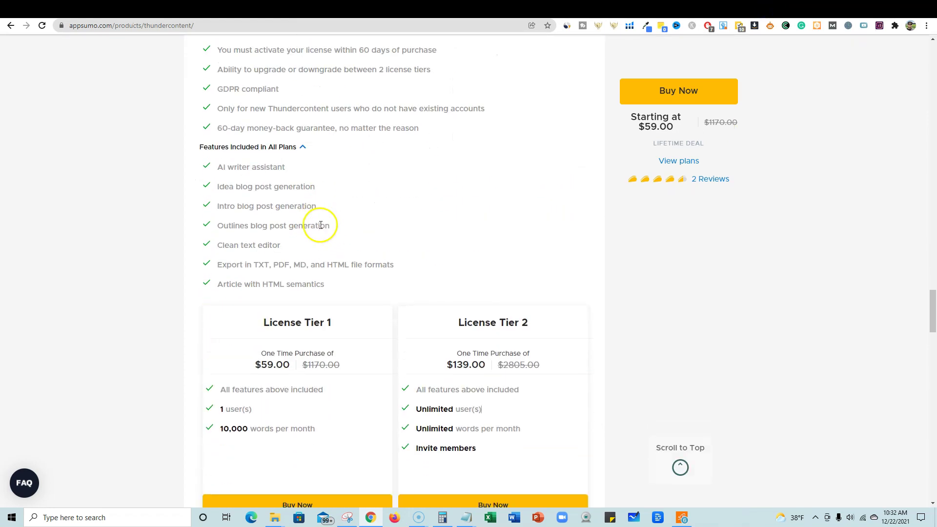
{"action": "scroll", "coordinate": [320, 225], "scroll_direction": "down", "scroll_amount": 2}
{"action": "left_click_drag", "start_coordinate": [473, 223], "coordinate": [538, 361]}
{"action": "left_click_drag", "start_coordinate": [266, 226], "coordinate": [342, 235]}
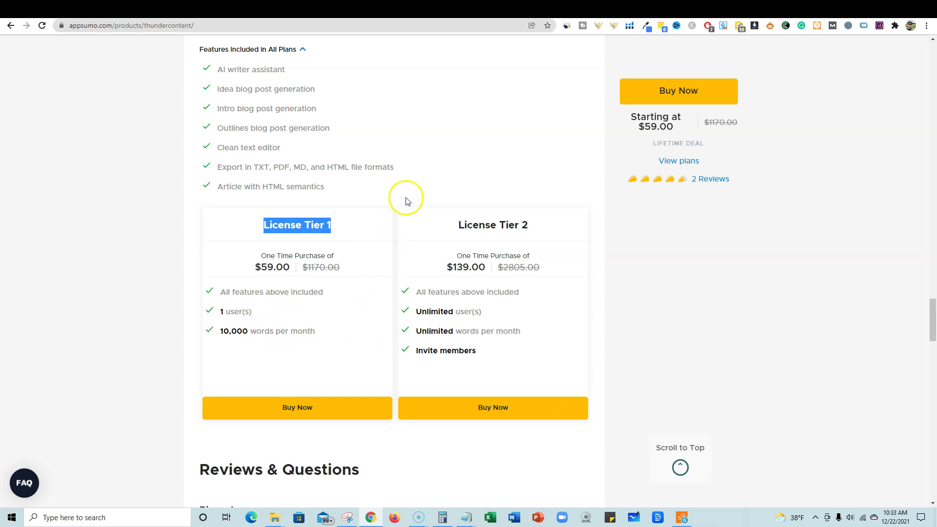
{"action": "left_click", "coordinate": [537, 208]}
{"action": "left_click_drag", "start_coordinate": [454, 230], "coordinate": [496, 369]}
{"action": "left_click_drag", "start_coordinate": [225, 164], "coordinate": [438, 171]}
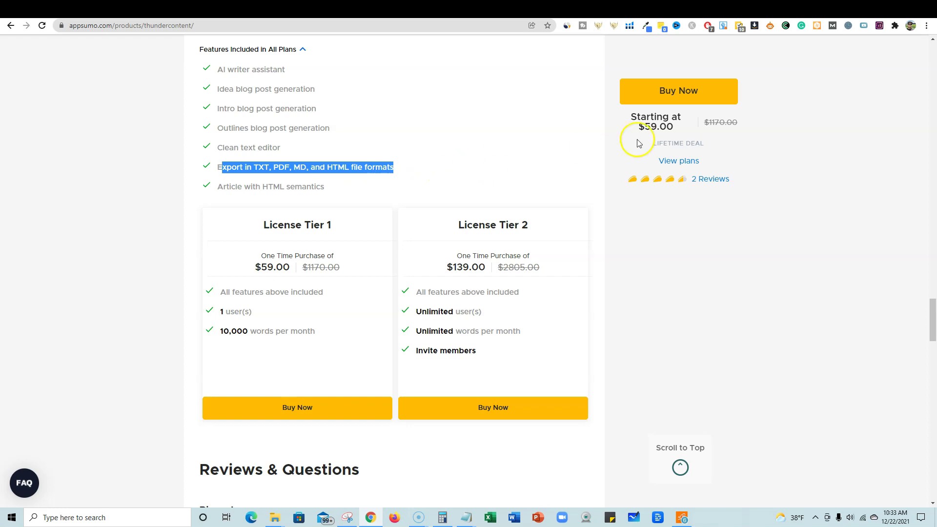
- Return to the Thundercontent article and rename it "how to lose weight and maintain muscle" by copying its opening line into the title
{"action": "left_click", "coordinate": [776, 11]}
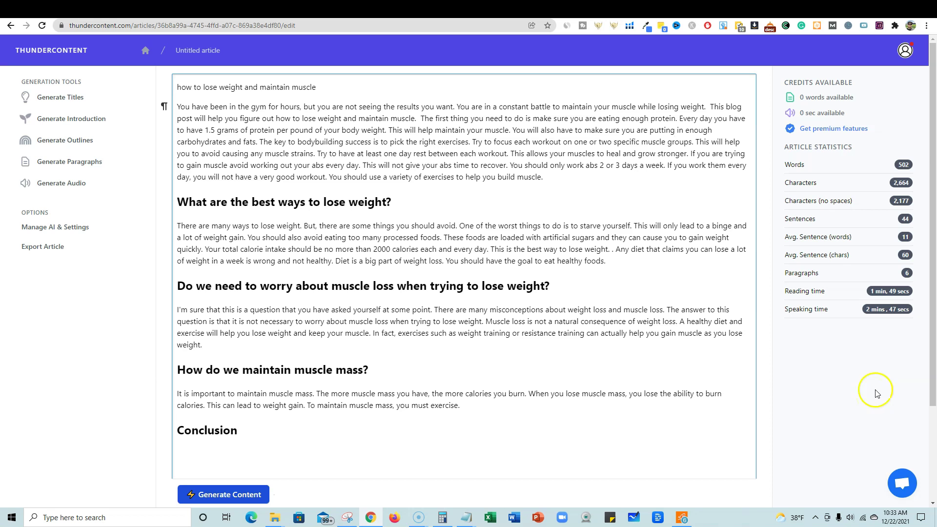
{"action": "scroll", "coordinate": [579, 350], "scroll_direction": "down", "scroll_amount": 2}
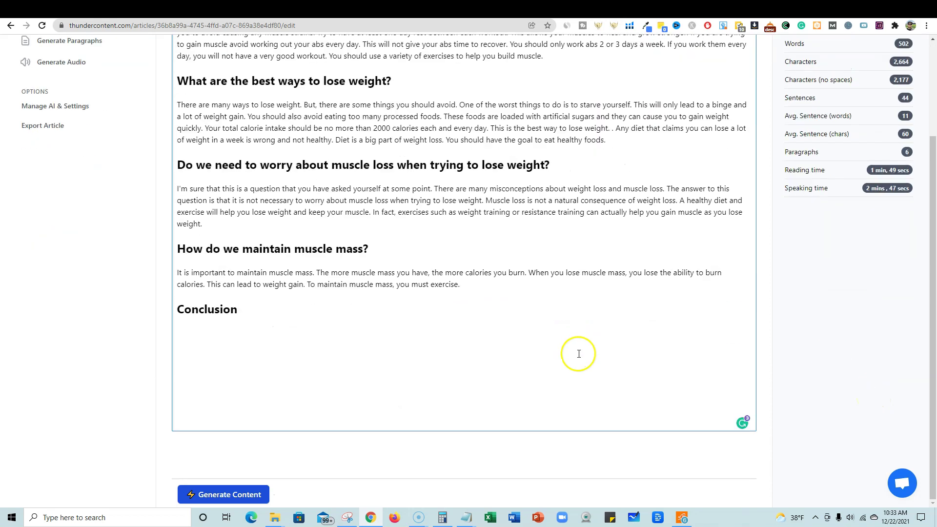
{"action": "scroll", "coordinate": [579, 351], "scroll_direction": "up", "scroll_amount": 2}
{"action": "left_click", "coordinate": [211, 49]}
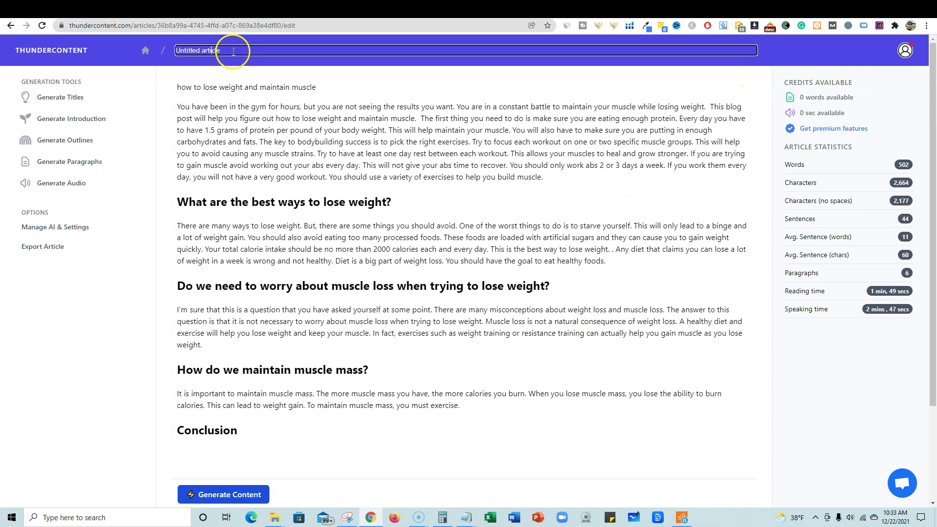
{"action": "left_click_drag", "start_coordinate": [318, 87], "coordinate": [164, 87]}
{"action": "key", "text": "ctrl+c"}
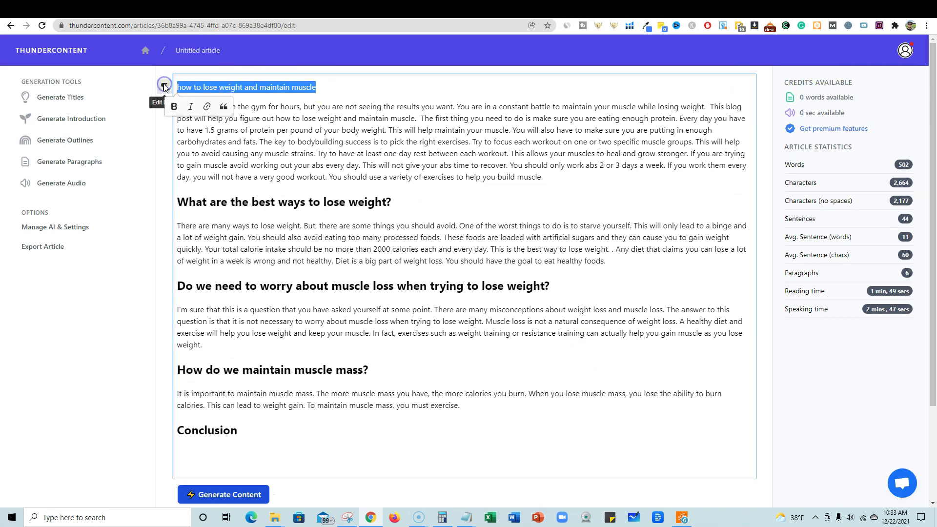
{"action": "left_click", "coordinate": [236, 48]}
{"action": "left_click_drag", "start_coordinate": [236, 49], "coordinate": [142, 46]}
{"action": "key", "text": "ctrl+v"}
- Format the article's opening line "how to lose weight and maintain muscle" as Heading 1
{"action": "left_click", "coordinate": [209, 87]}
{"action": "left_click", "coordinate": [165, 87]}
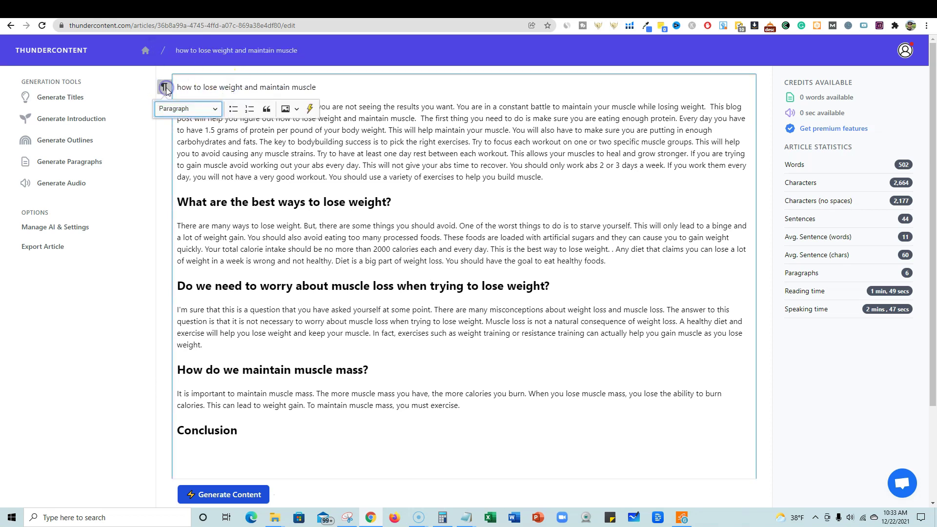
{"action": "left_click", "coordinate": [209, 108]}
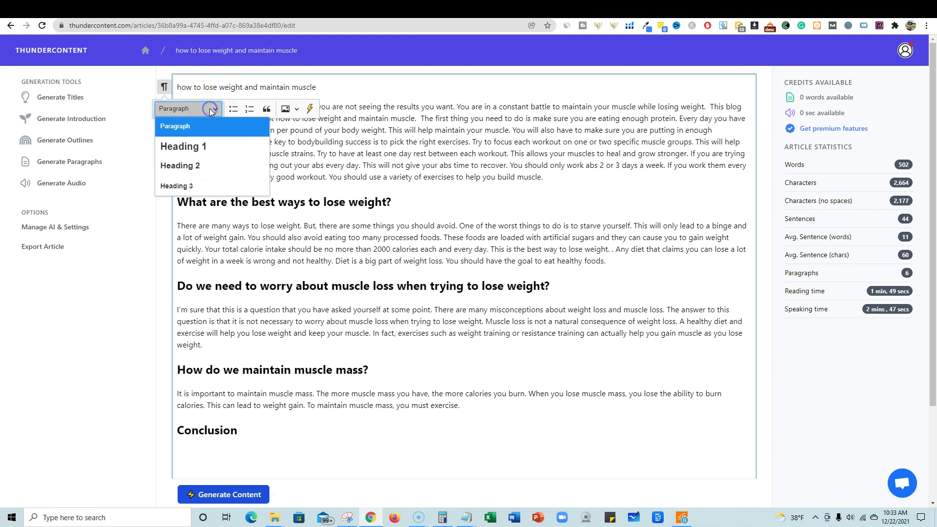
{"action": "left_click", "coordinate": [209, 145]}
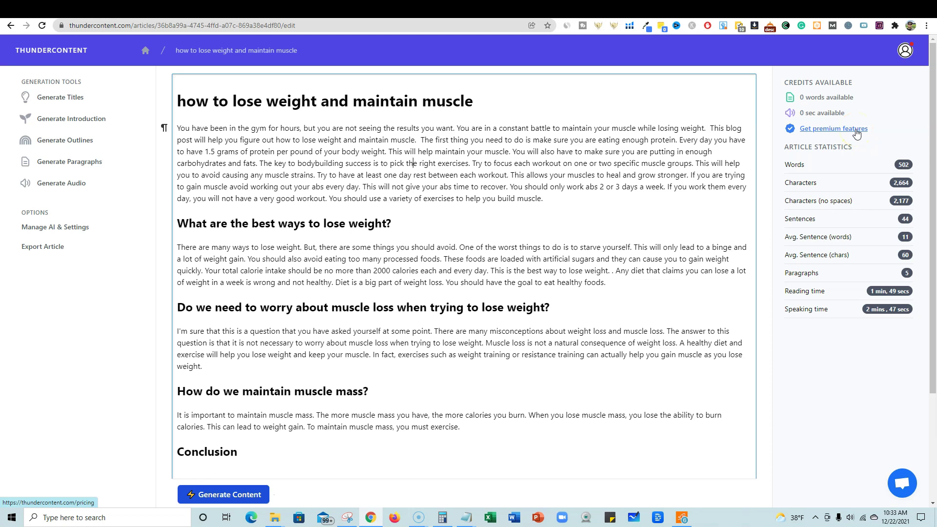
- View Thundercontent's premium pricing plans and reopen the article "how to lose weight and maintain muscle" from the dashboard
{"action": "left_click_drag", "start_coordinate": [601, 163], "coordinate": [679, 259]}
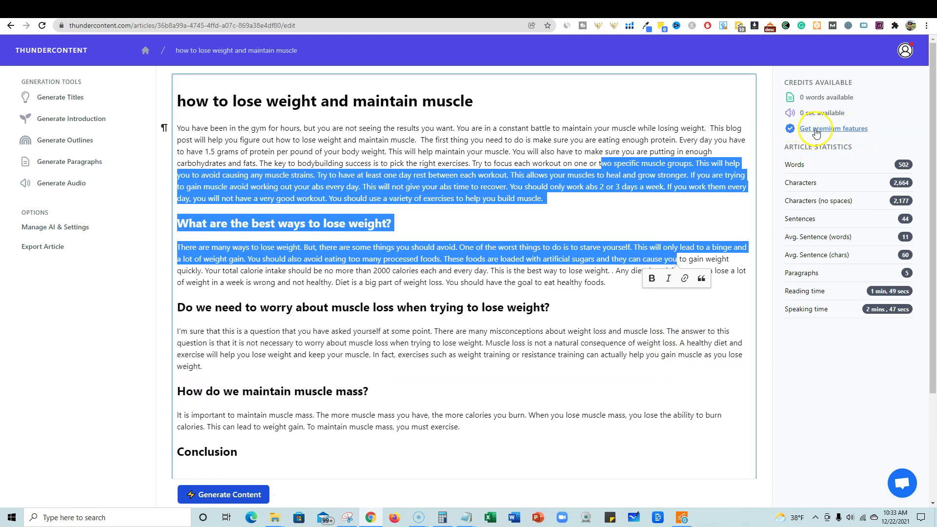
{"action": "left_click", "coordinate": [815, 129]}
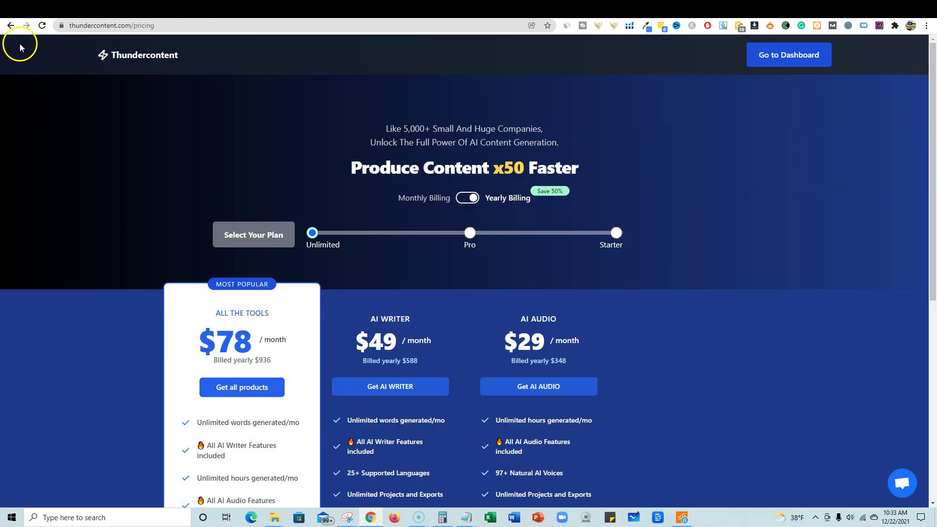
{"action": "left_click", "coordinate": [11, 25]}
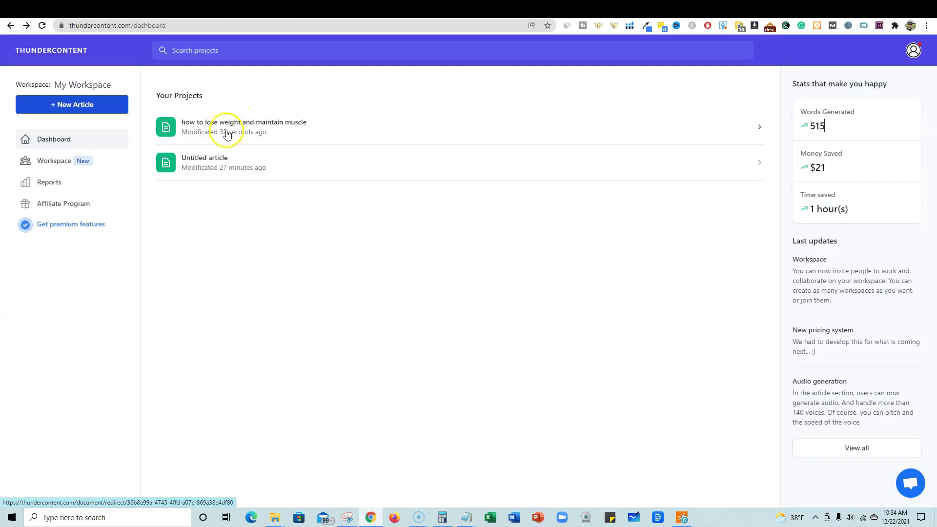
{"action": "left_click", "coordinate": [240, 128]}
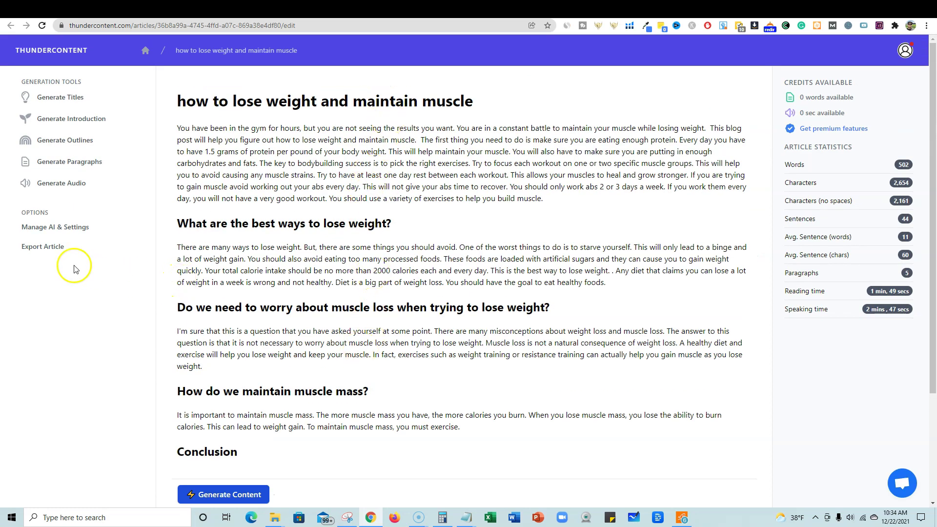
- Open the article's export options and look over the available file formats alongside the article text
{"action": "left_click", "coordinate": [42, 248]}
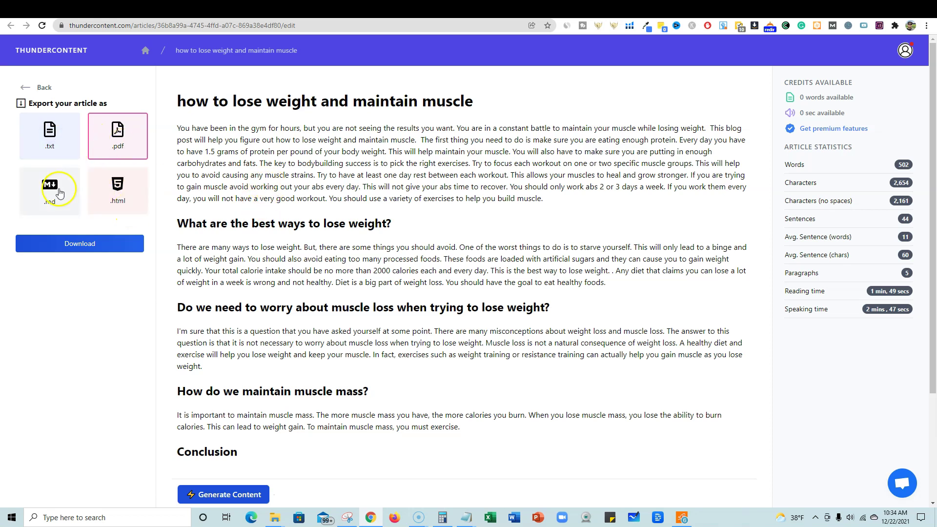
{"action": "left_click", "coordinate": [332, 172]}
{"action": "left_click_drag", "start_coordinate": [178, 100], "coordinate": [472, 283]}
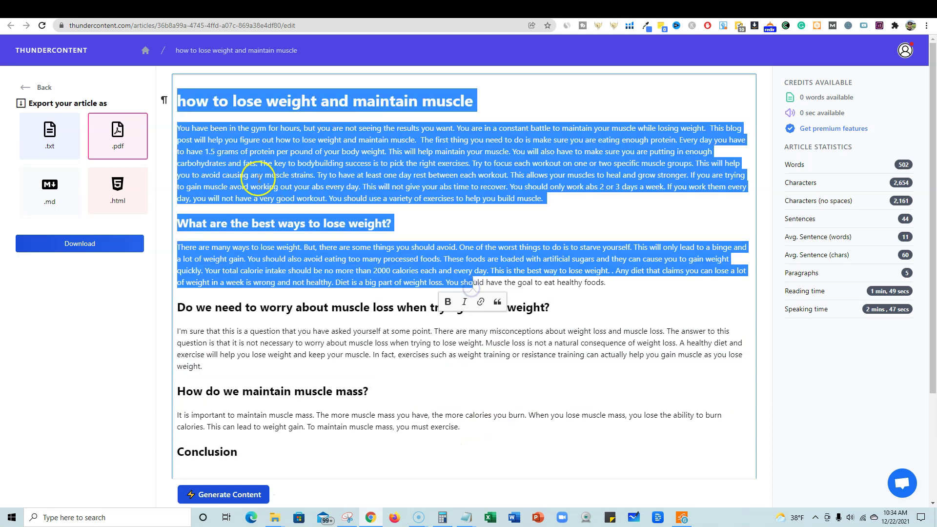
{"action": "left_click", "coordinate": [308, 175]}
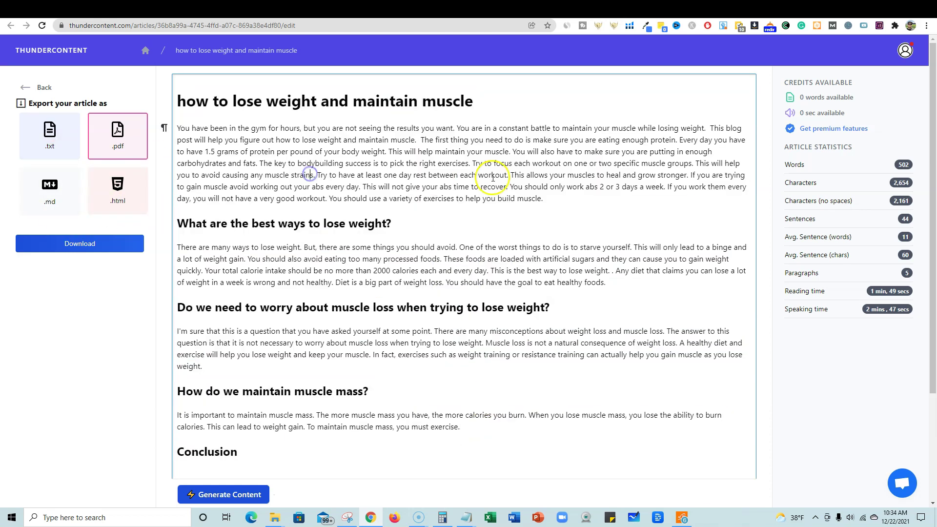